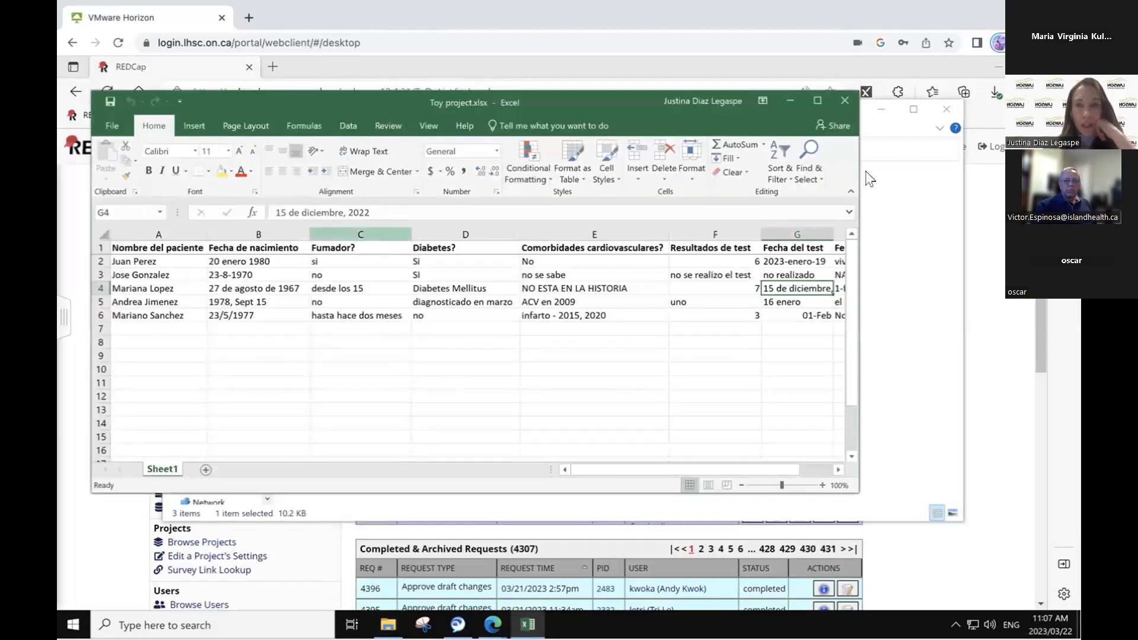
Examine the patient table of Toy project.xlsx in a maximized window and return to REDCap.
left_click(817, 101)
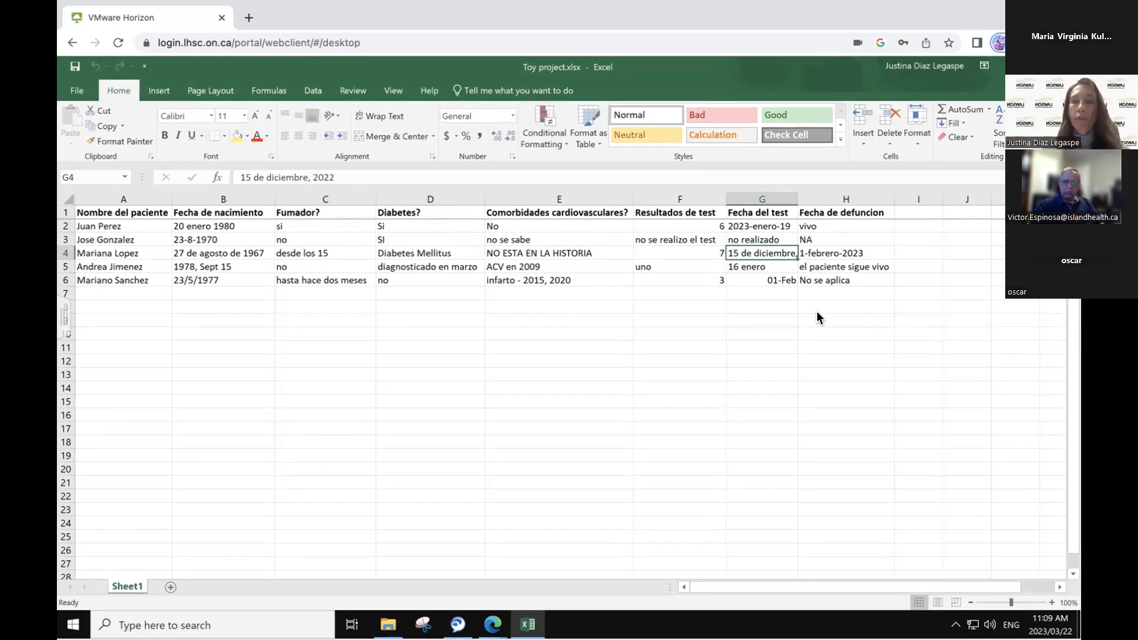
left_click(1011, 65)
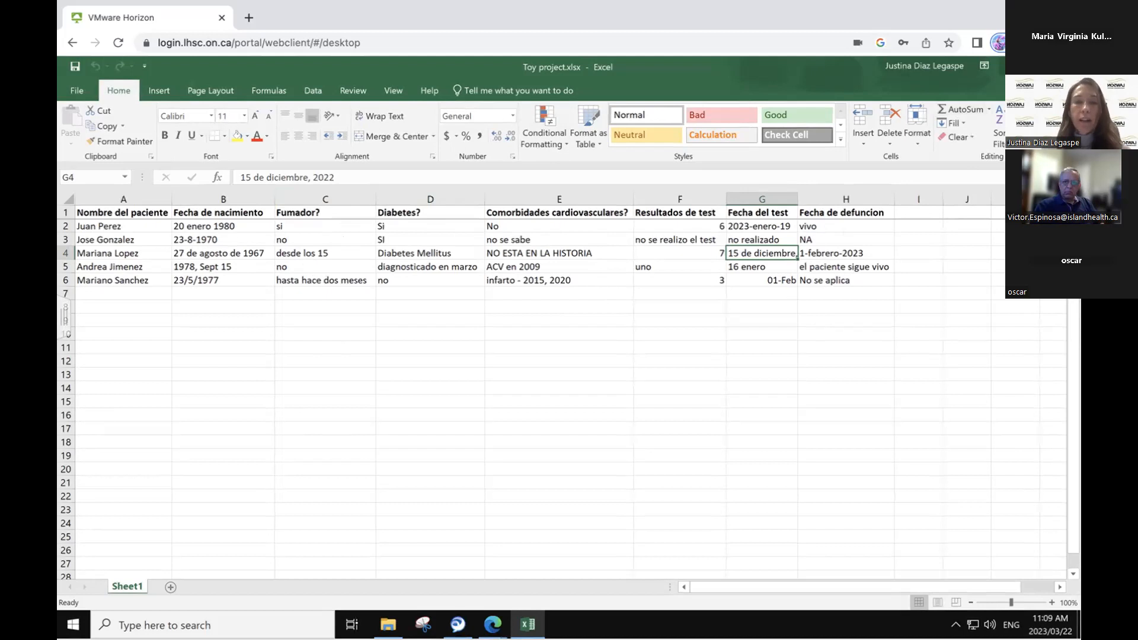
left_click(142, 214)
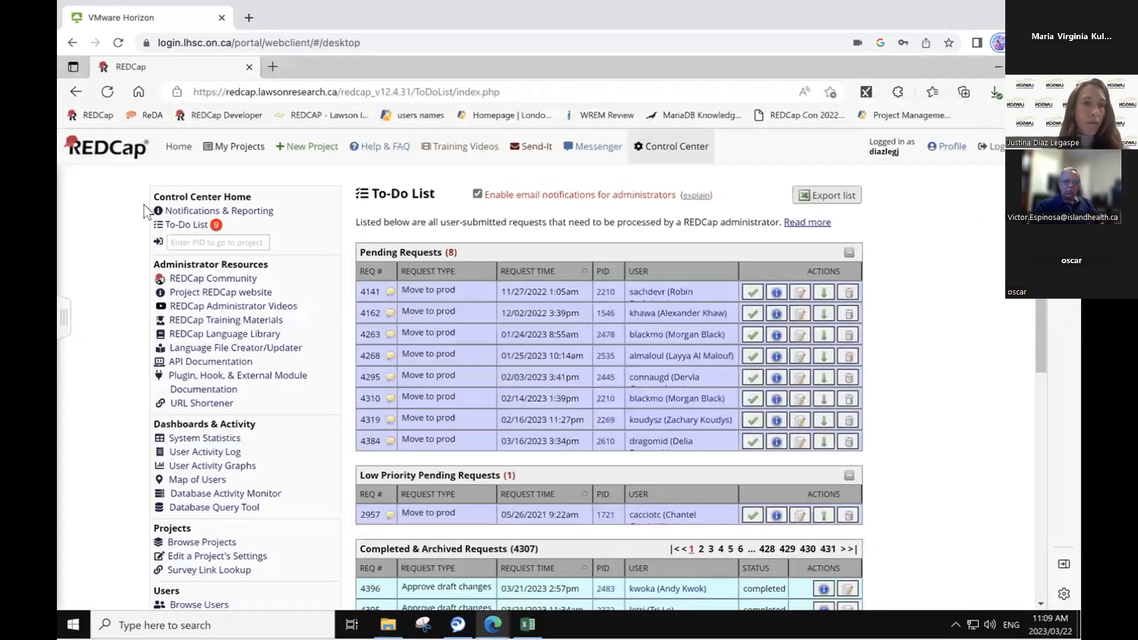
Open Test Project from the project list and bring up its Formulario 1 instrument in the Online Designer.
left_click(237, 146)
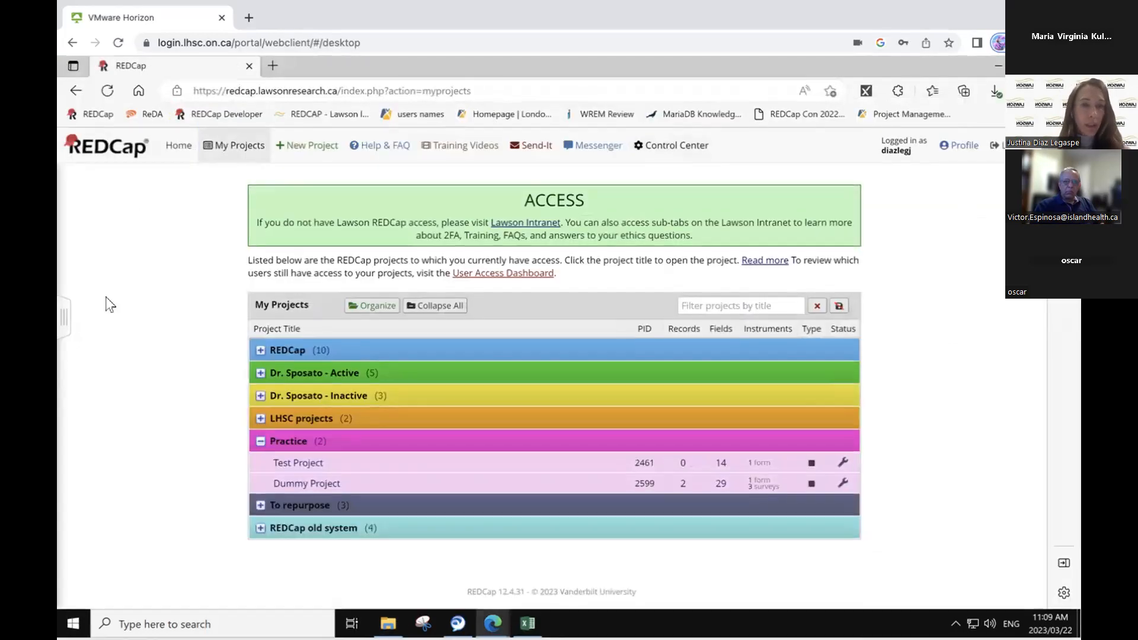
left_click(295, 458)
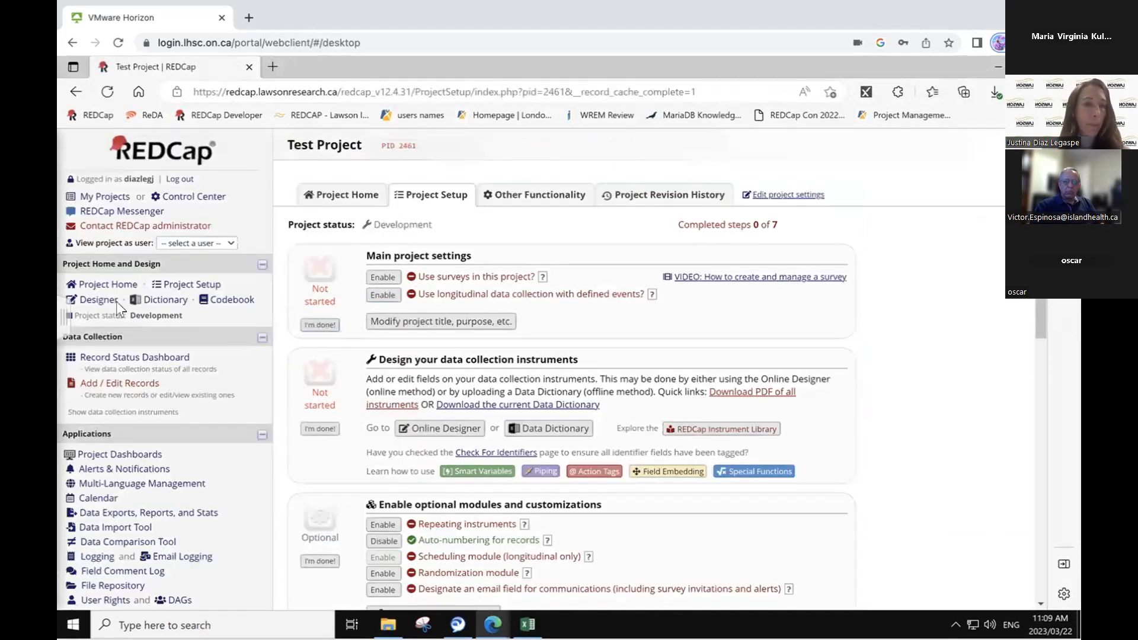
left_click(98, 300)
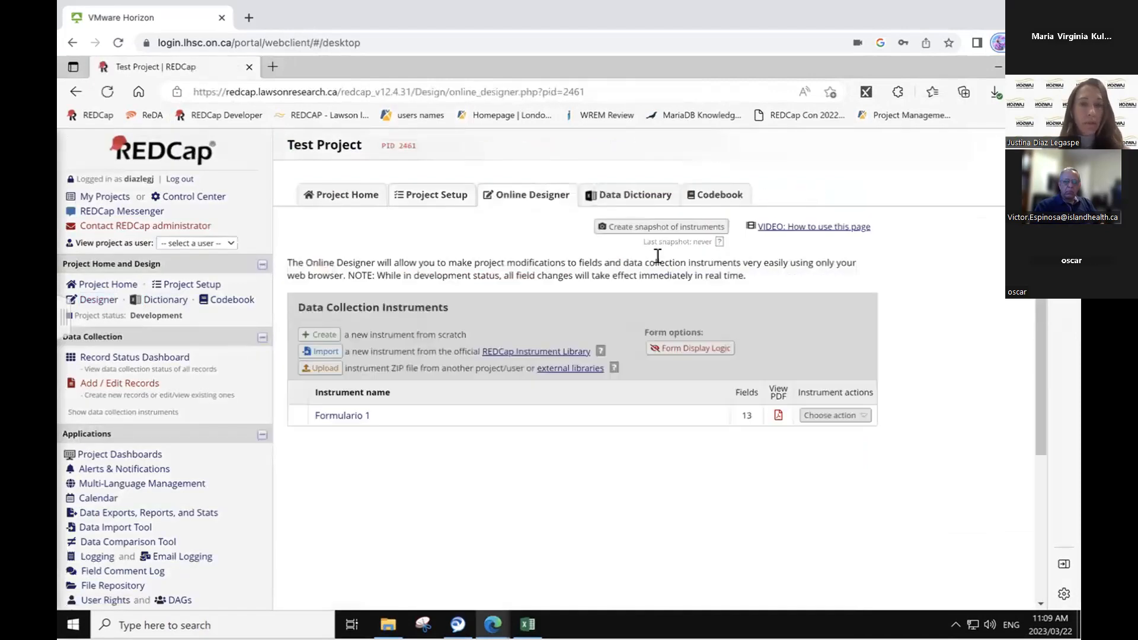
left_click(350, 417)
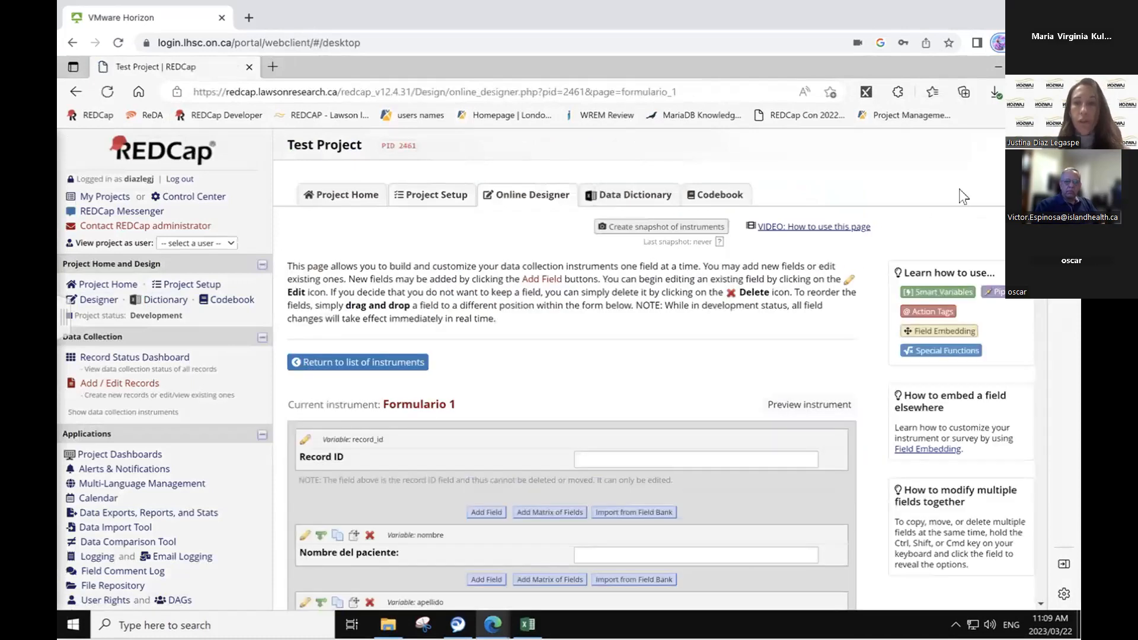
Examine the Formulario 1 fields from Record ID to Fecha de defuncion, trying the Si answer for Fumador.
scroll(924, 225, "down", 5)
scroll(949, 203, "down", 2)
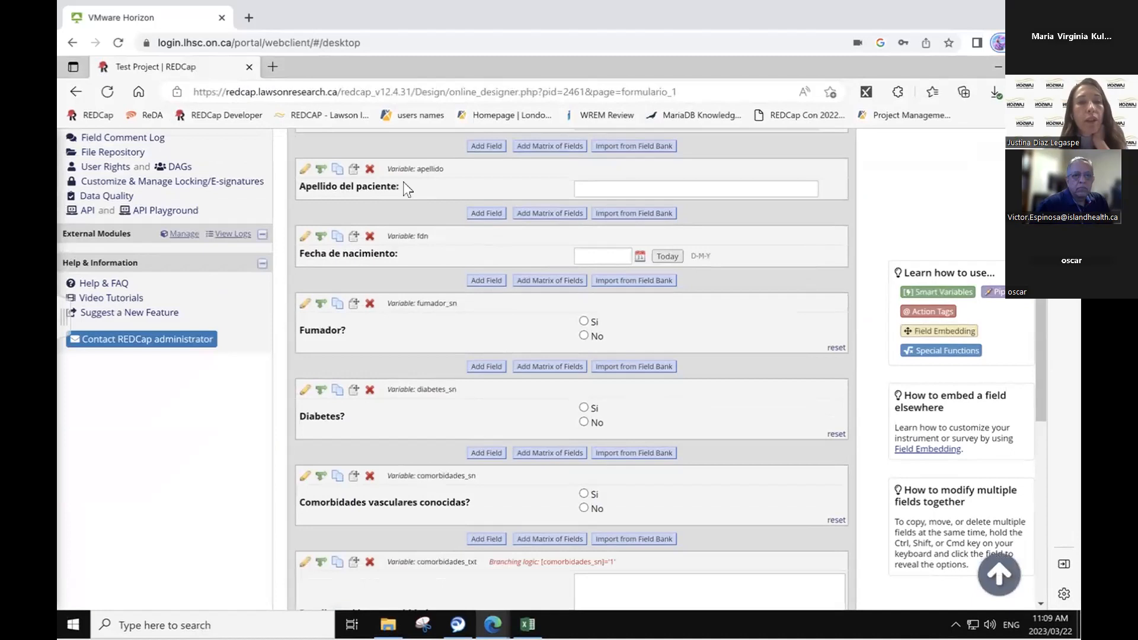
scroll(403, 181, "up", 3)
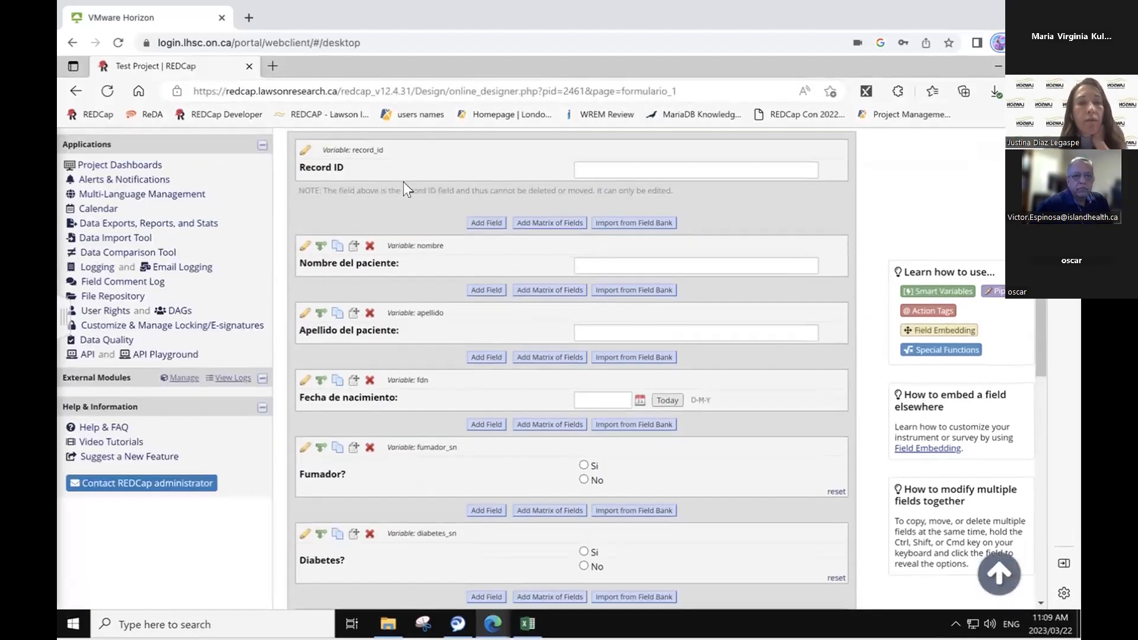
scroll(403, 181, "down", 4)
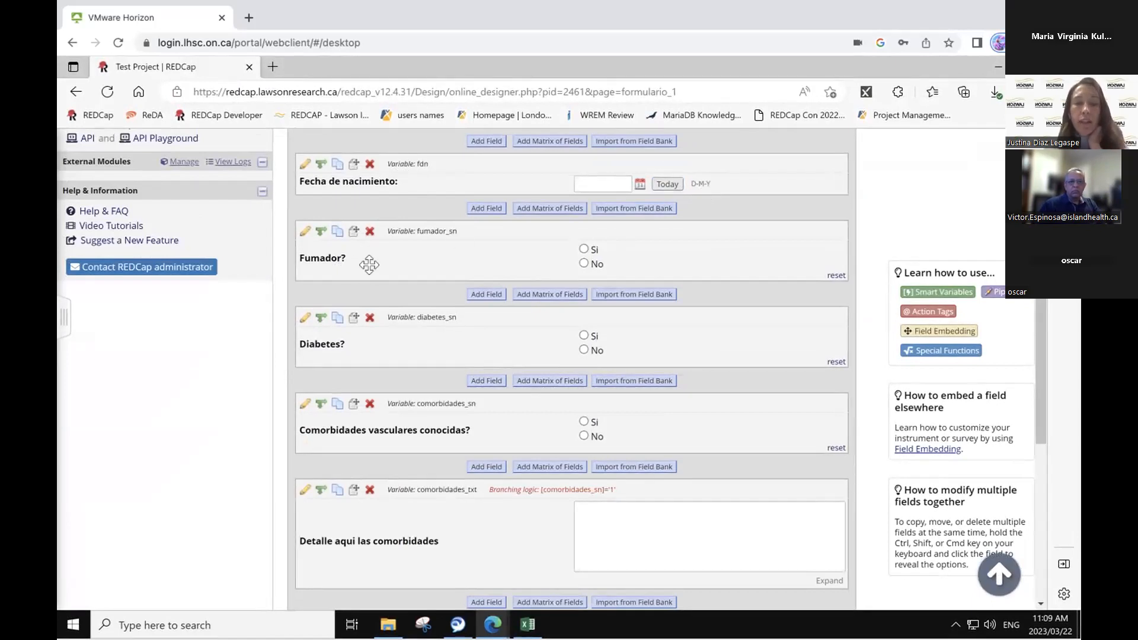
left_click(583, 249)
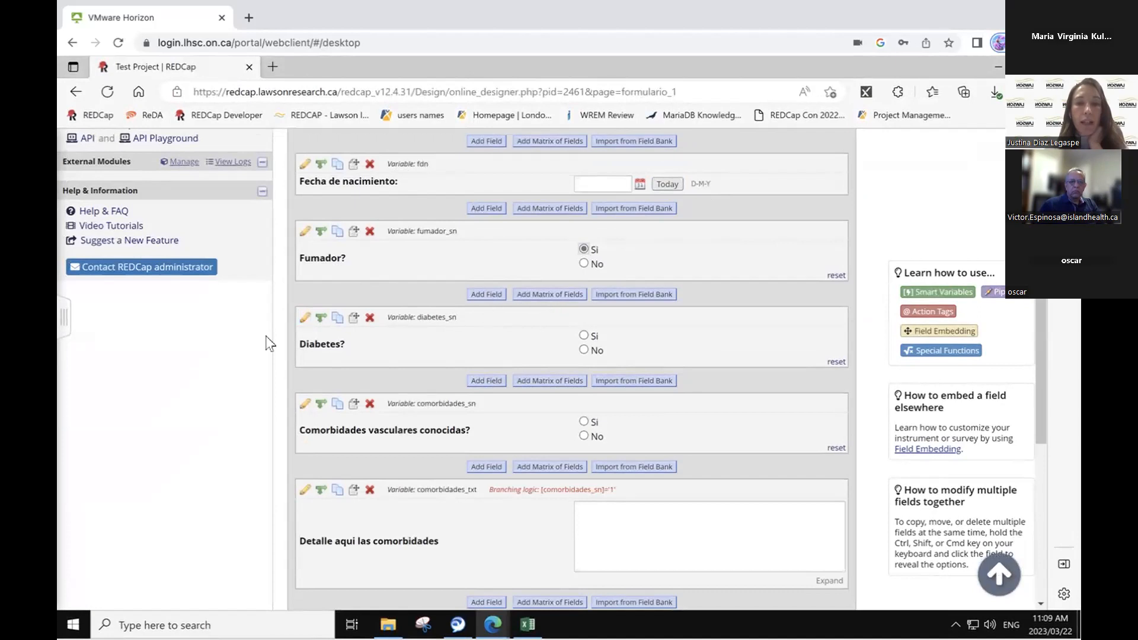
scroll(266, 342, "down", 3)
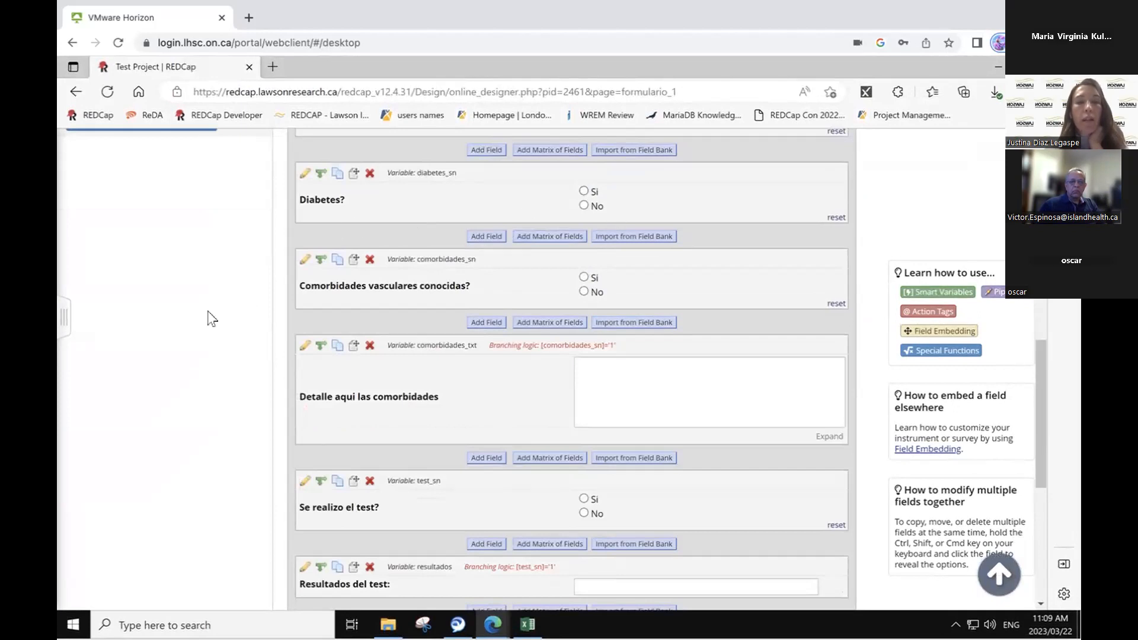
scroll(210, 318, "down", 1)
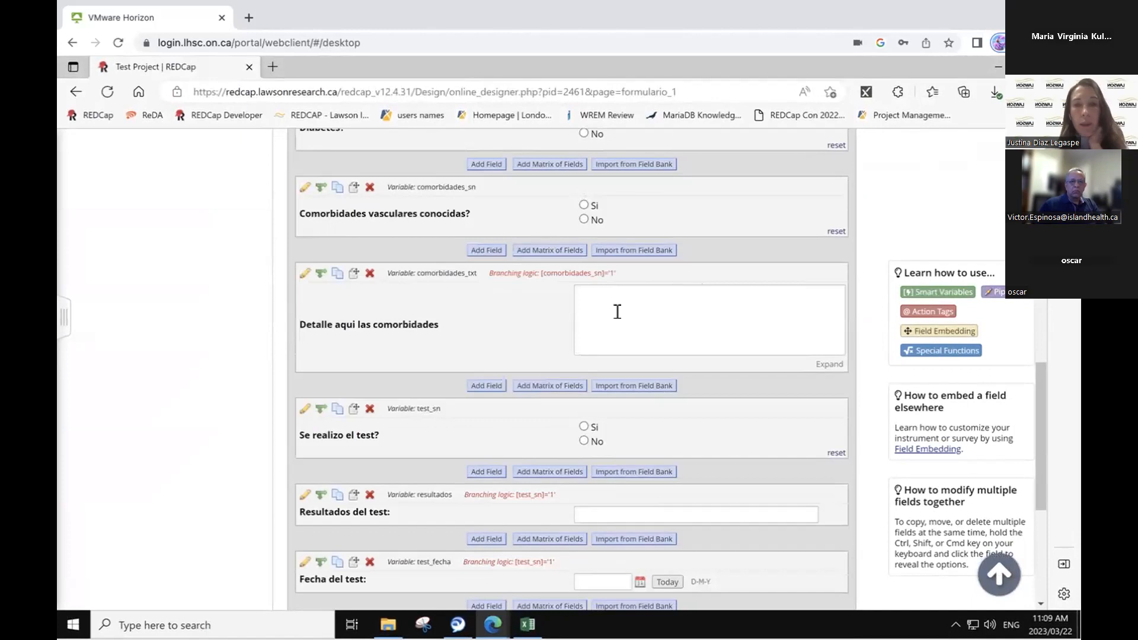
scroll(264, 353, "down", 2)
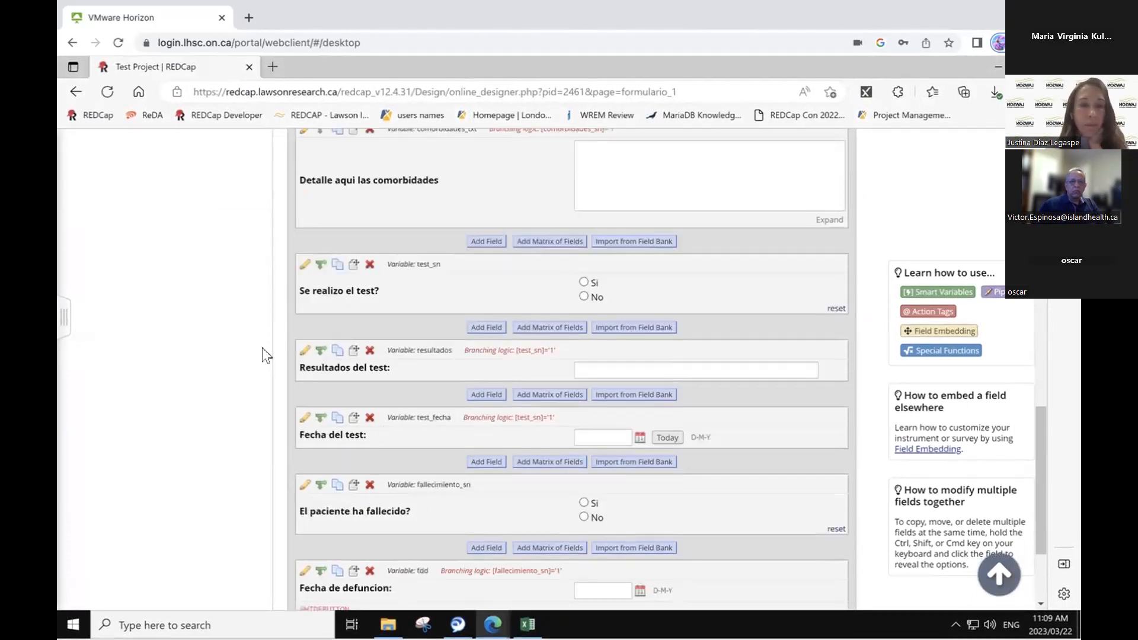
scroll(262, 353, "down", 2)
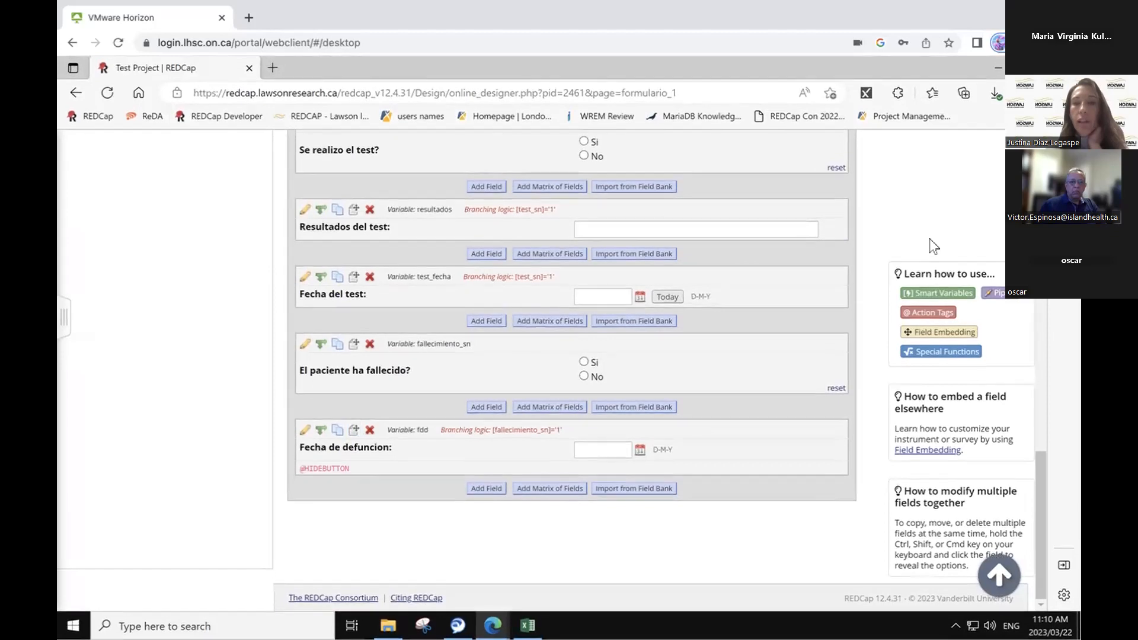
scroll(1038, 384, "up", 5)
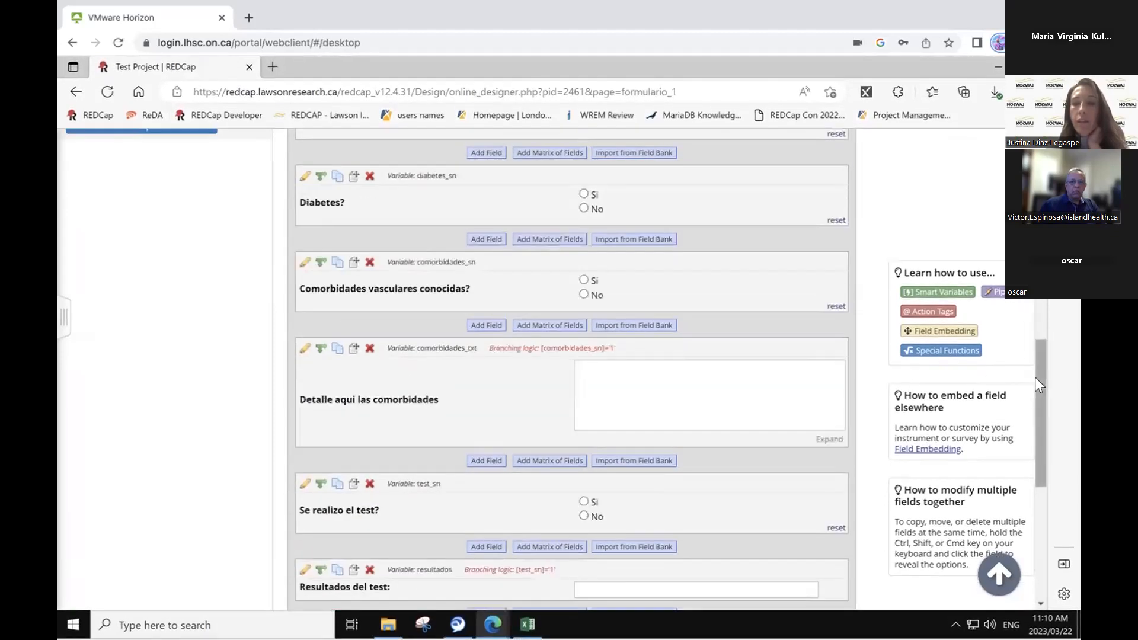
scroll(1037, 378, "up", 6)
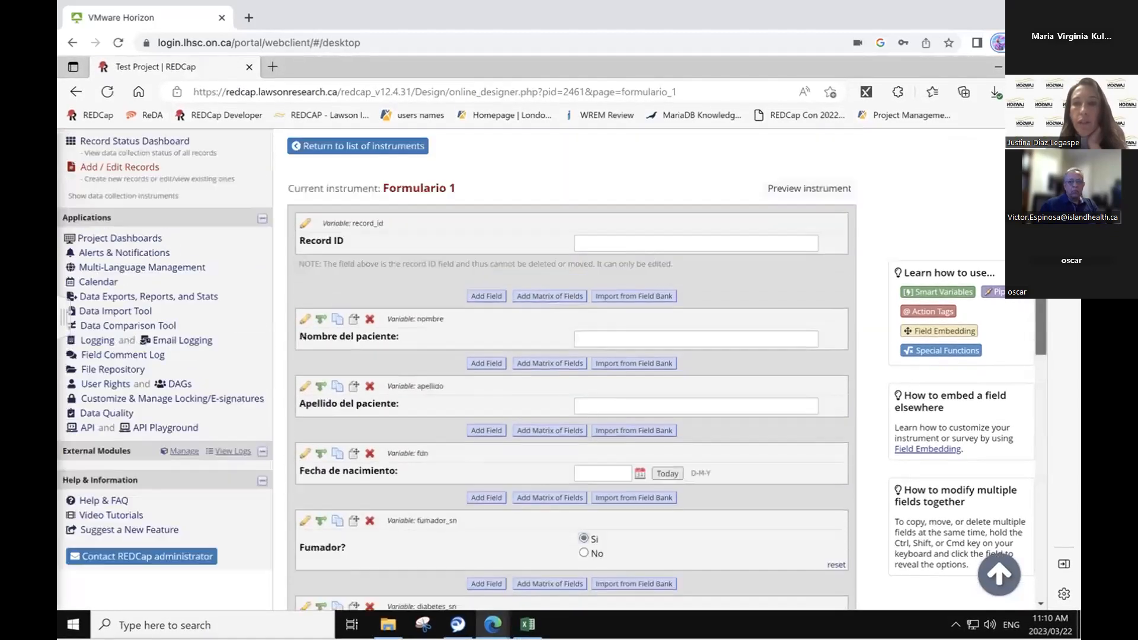
scroll(570, 315, "up", 4)
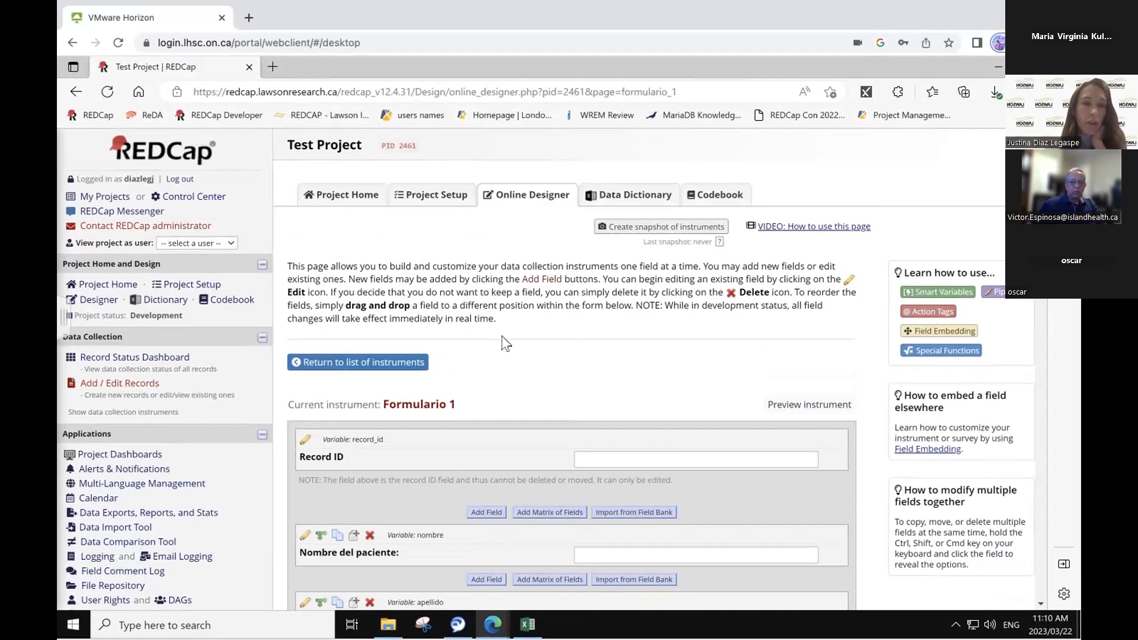
scroll(602, 308, "down", 3)
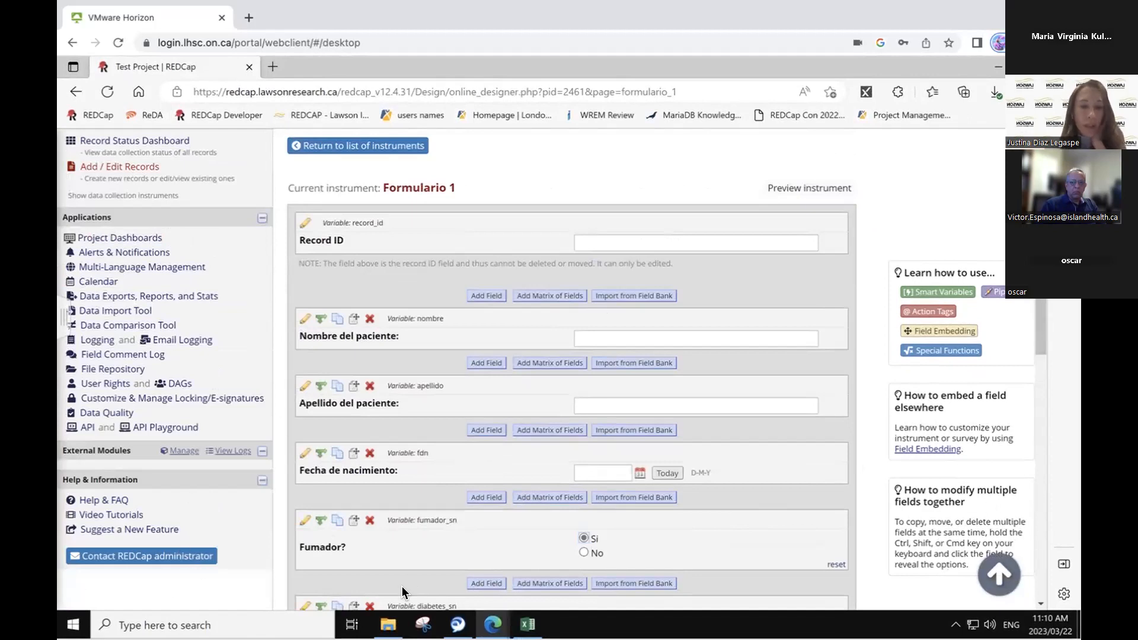
View DATASET ERROR.csv from the Migracion de proyectos Marzo 2023 folder and return to the REDCap project.
left_click(387, 624)
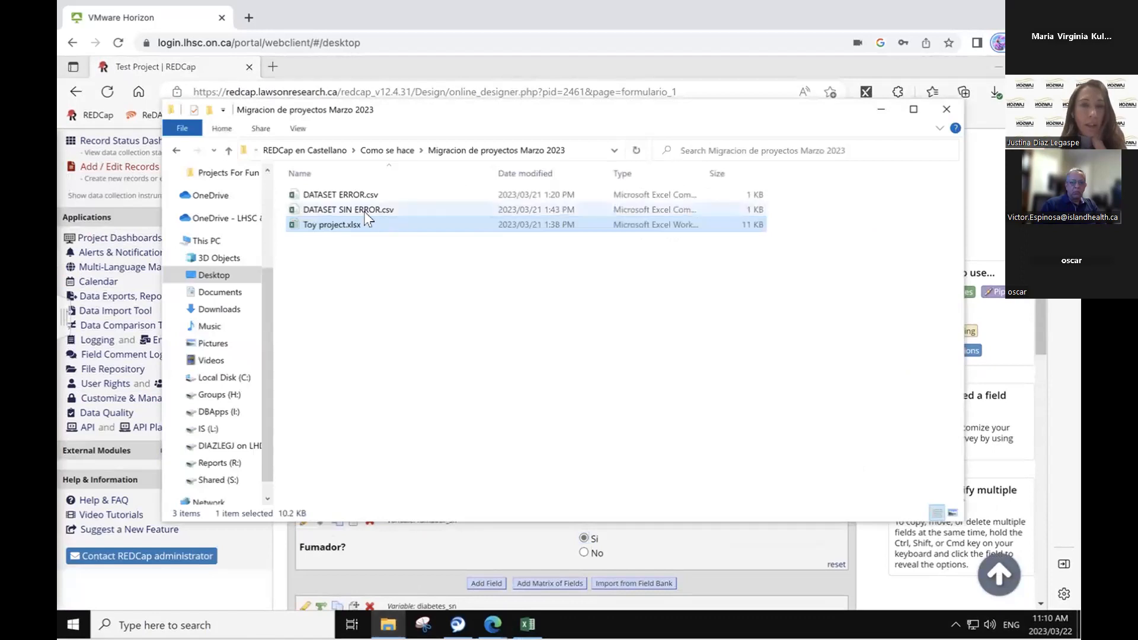
double_click(358, 196)
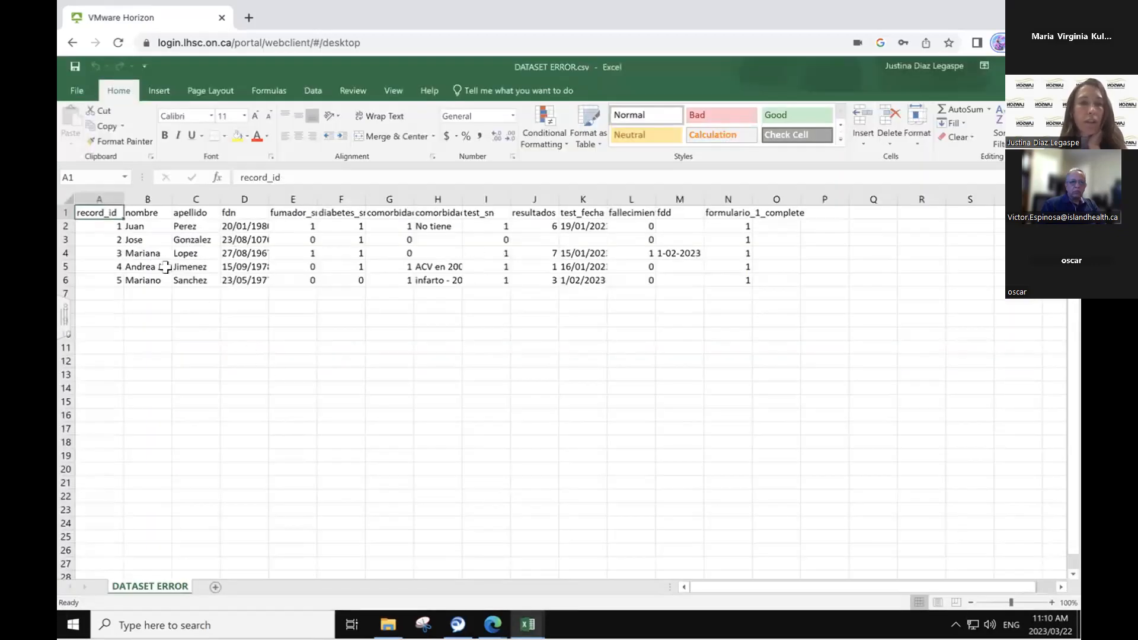
left_click(1011, 66)
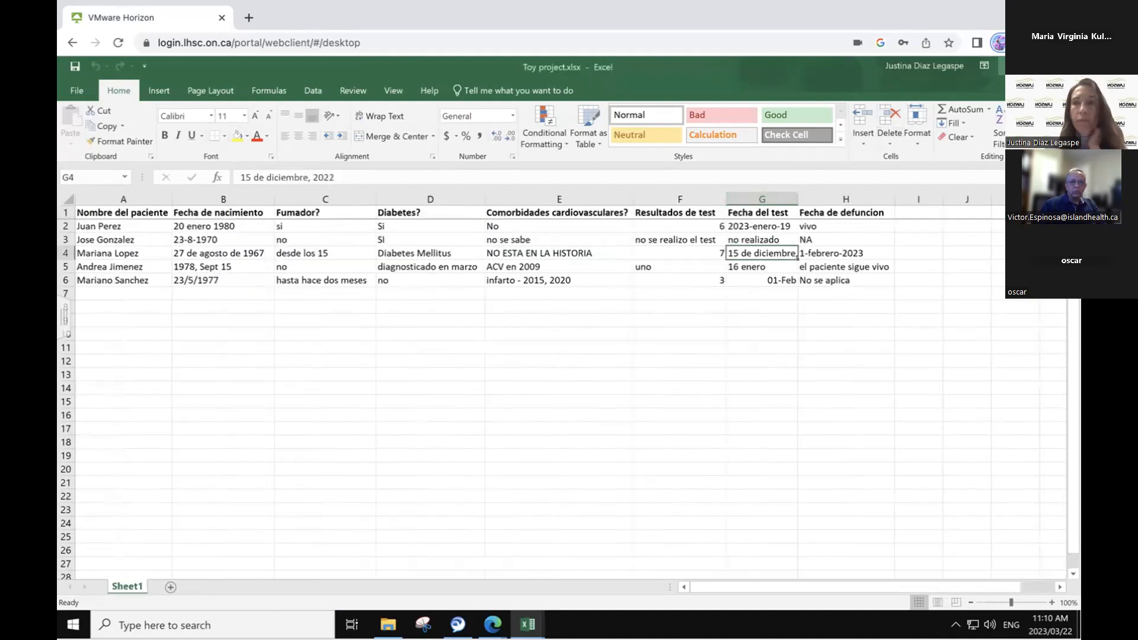
key("alt+Tab")
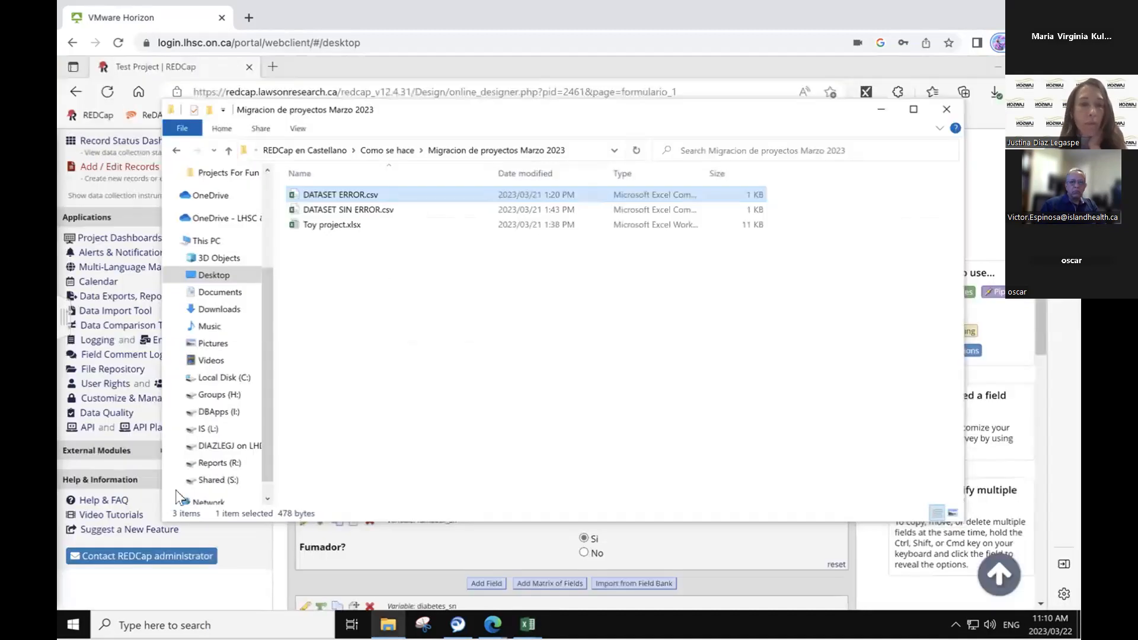
left_click(190, 590)
Download the data import template with records in rows from the Data Import Tool and view the file.
left_click(110, 252)
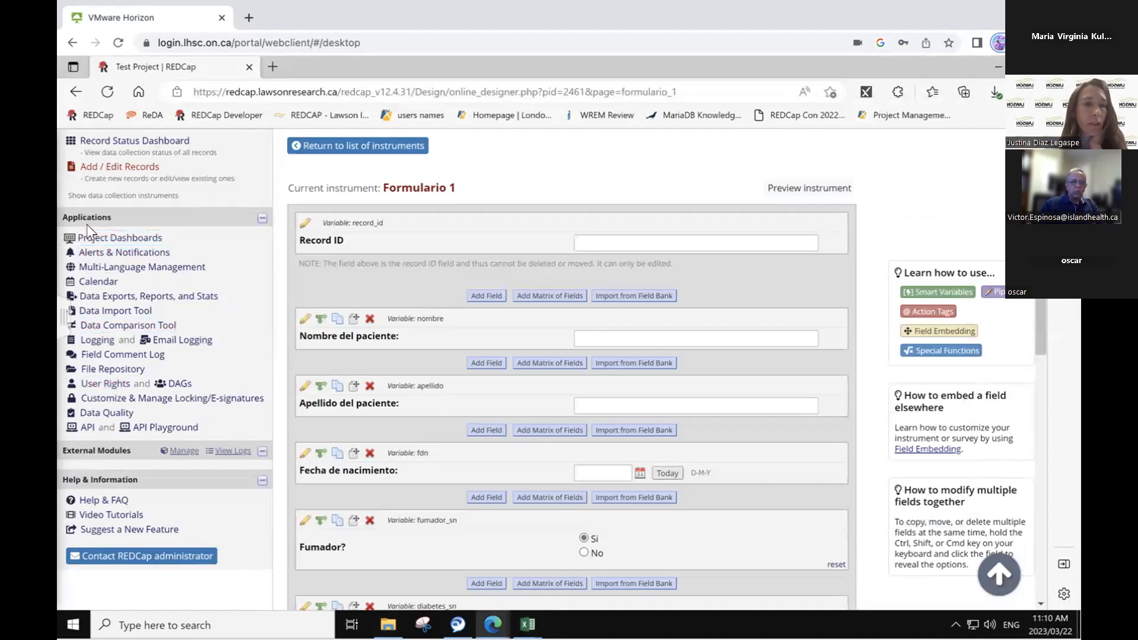
left_click(102, 313)
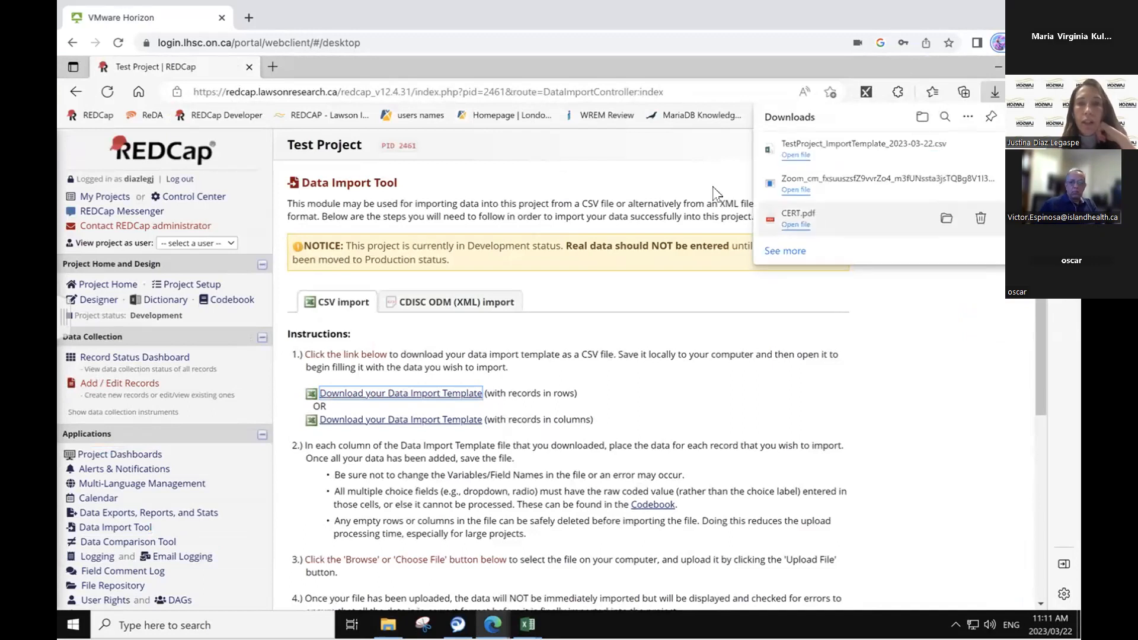
left_click(795, 155)
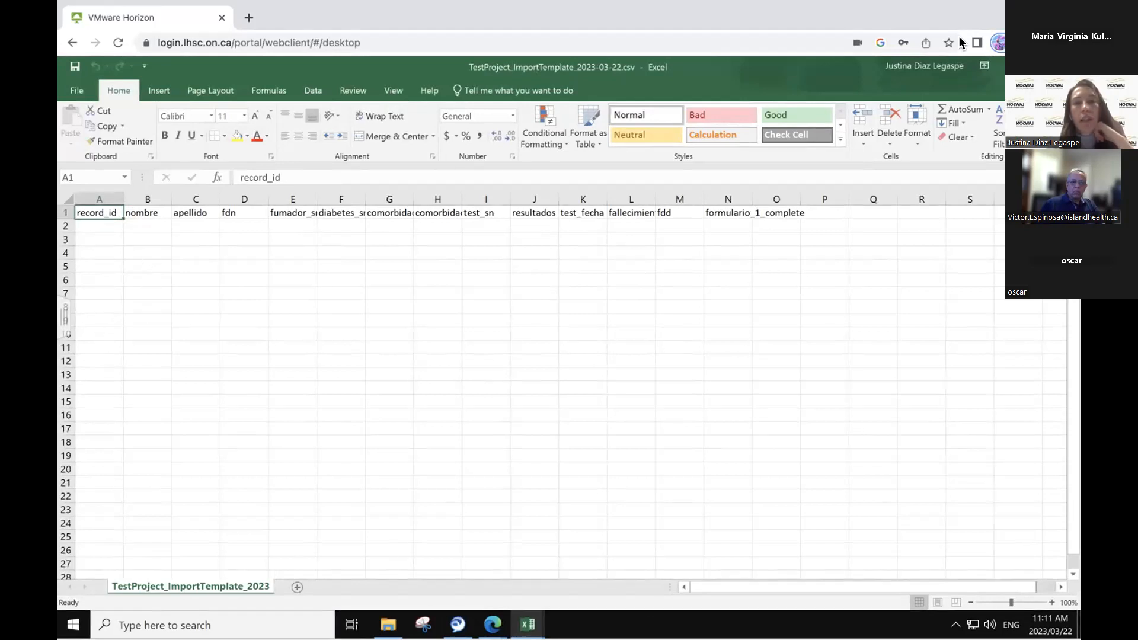
left_click(1013, 66)
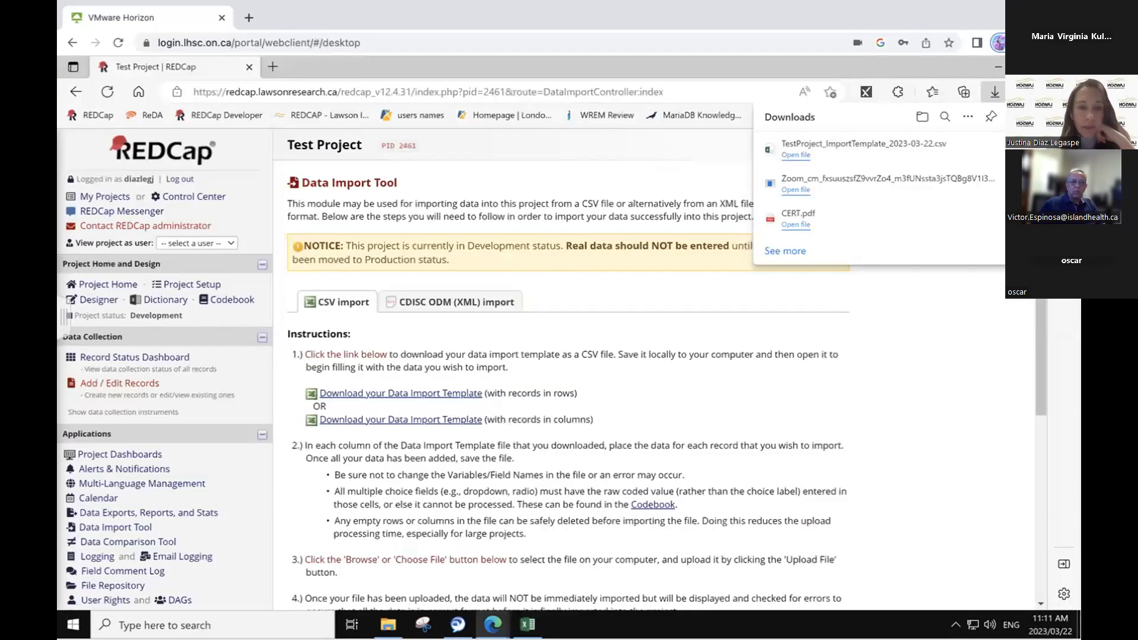
Reopen DATASET ERROR.csv to examine its records under the template's variable names, and close it.
left_click(388, 624)
double_click(343, 195)
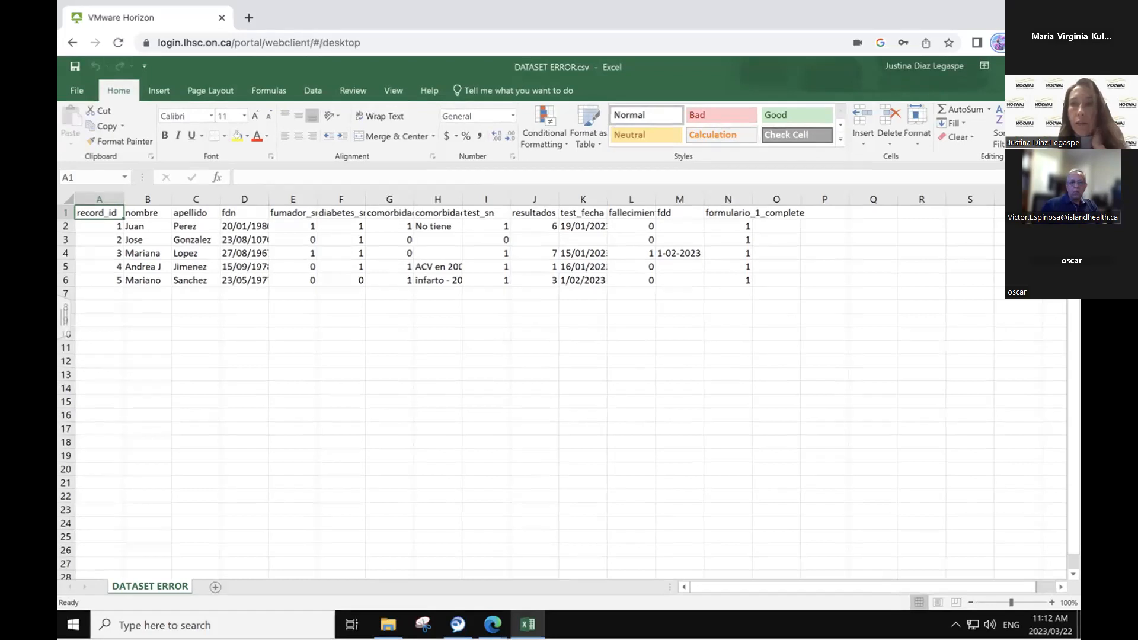
left_click(1066, 66)
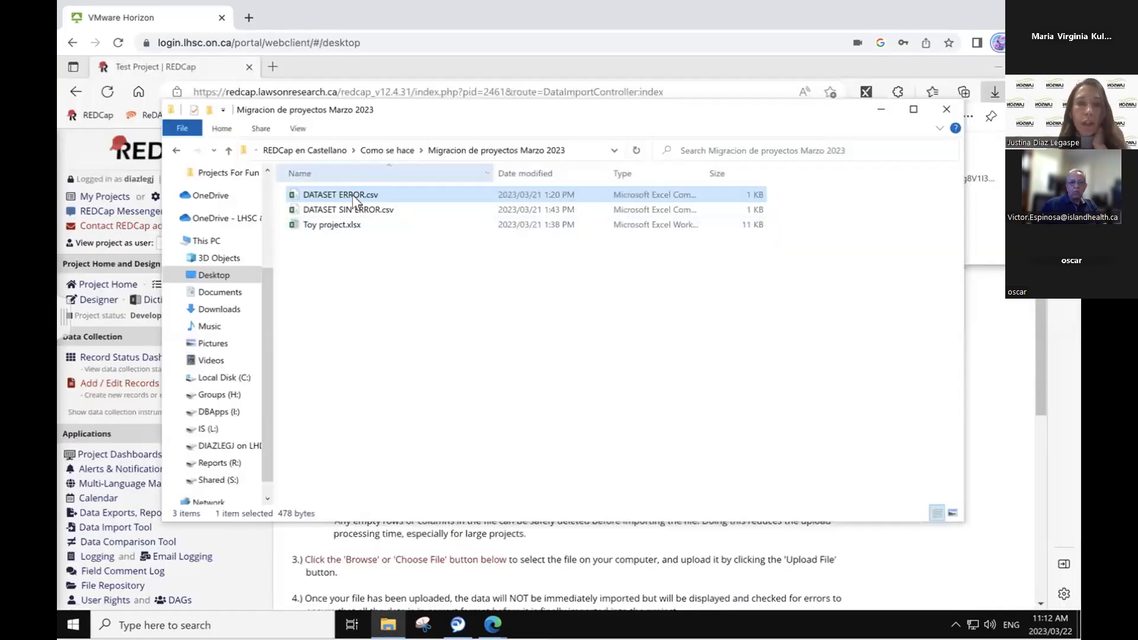
Return to the Data Import Tool and browse to the Migracion de proyectos Marzo 2023 folder for the CSV upload.
left_click(741, 542)
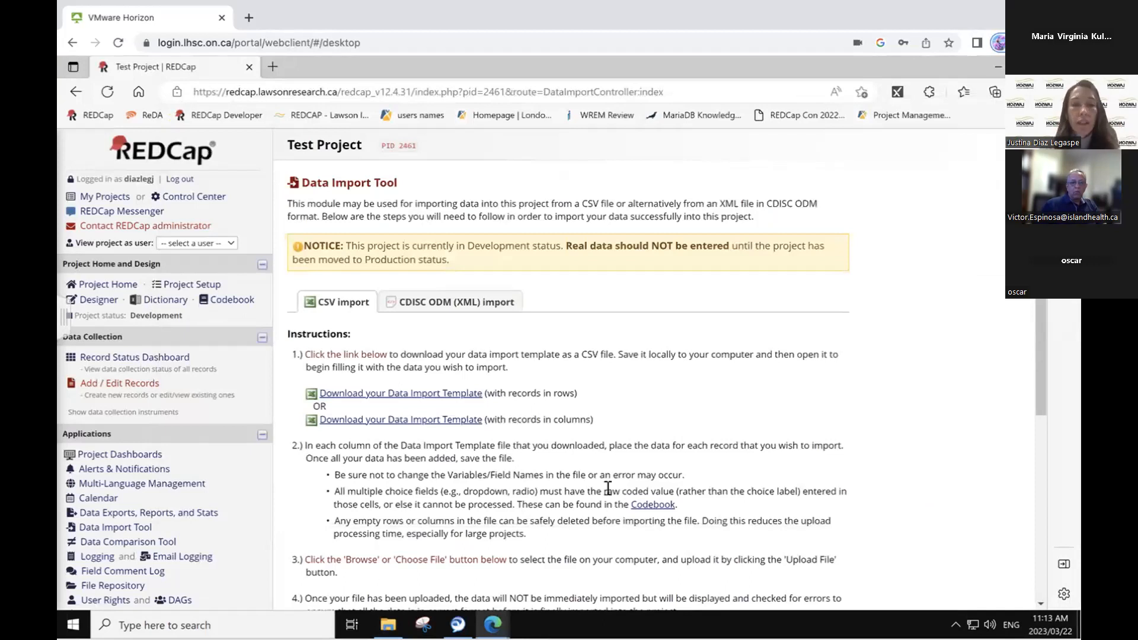
scroll(608, 488, "down", 5)
scroll(610, 483, "up", 3)
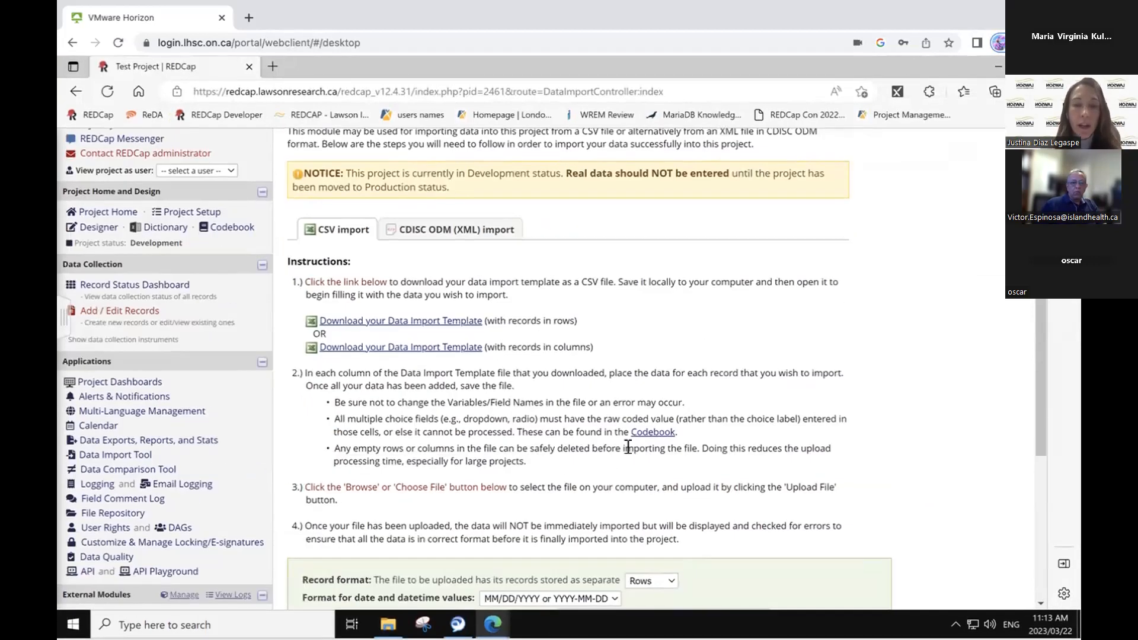
scroll(628, 448, "down", 4)
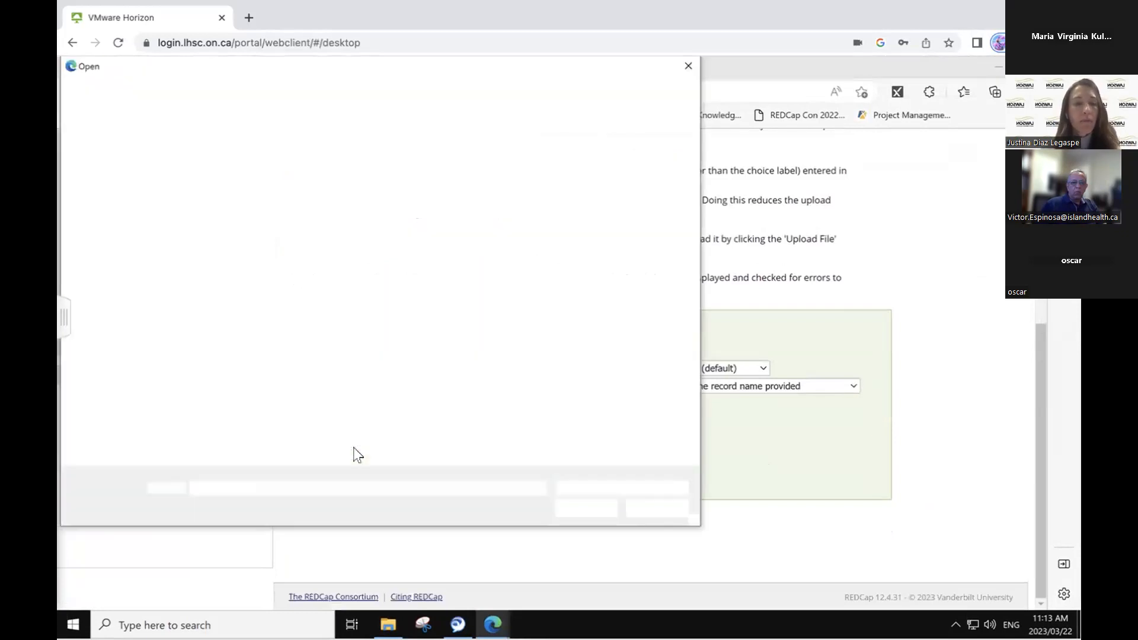
left_click(115, 234)
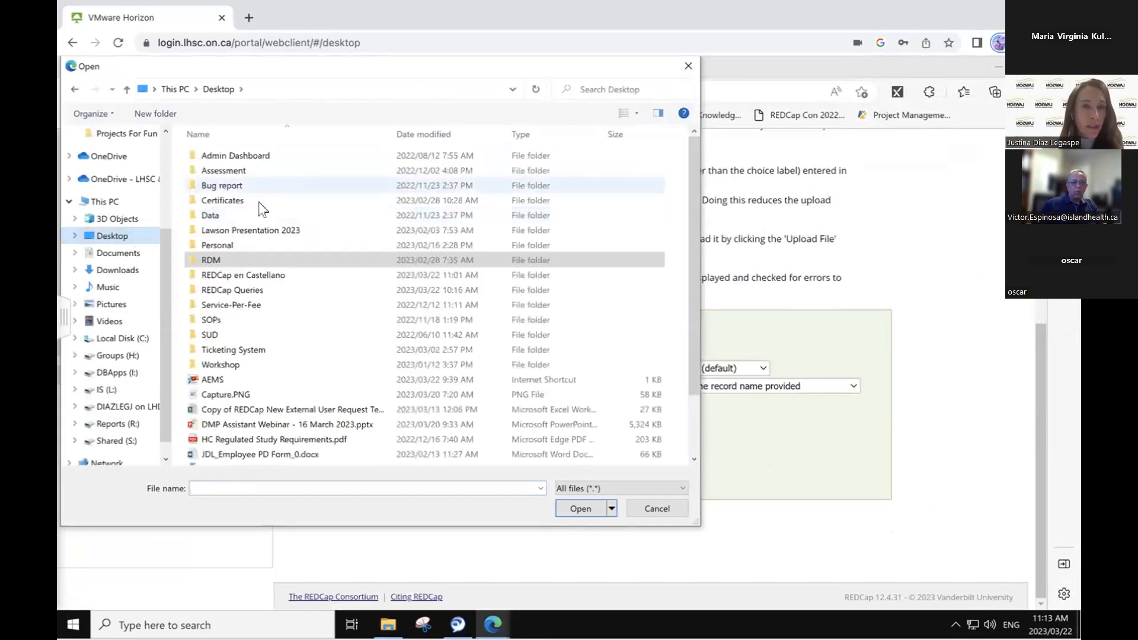
double_click(254, 276)
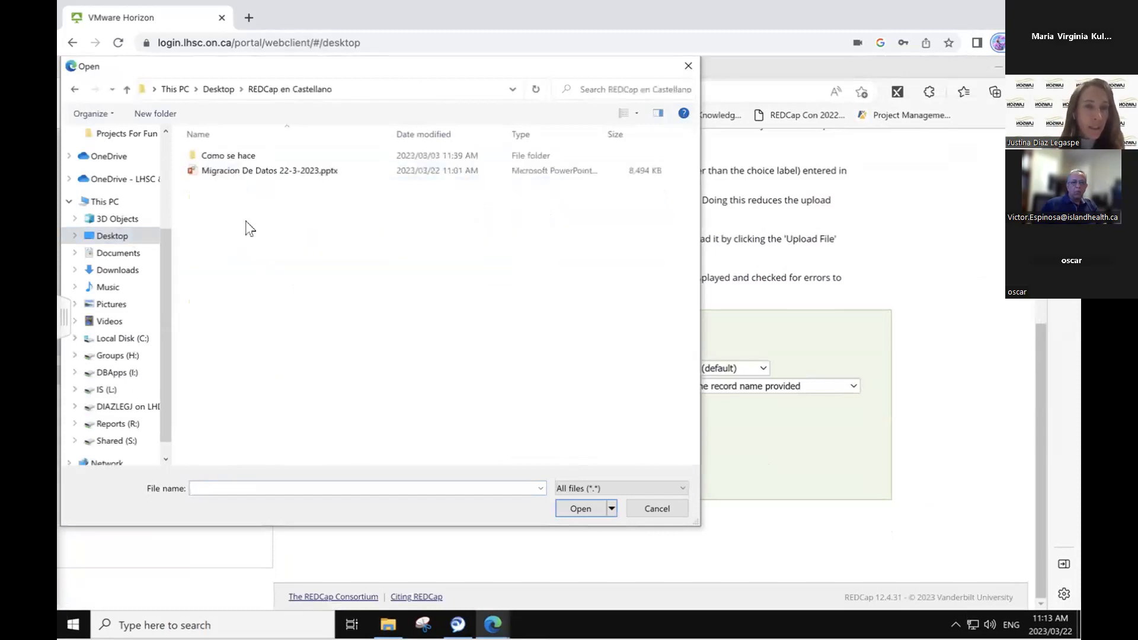
double_click(246, 157)
double_click(247, 156)
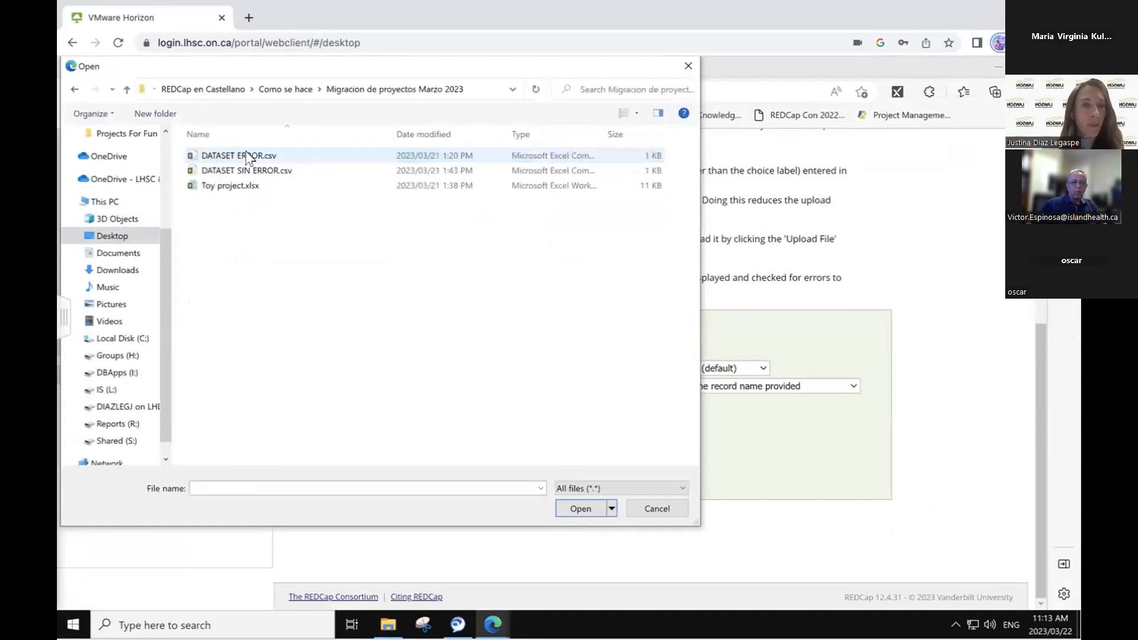
Try to upload DATASET ERROR.csv with records in rows, and review the values and messages in the error display table.
left_click(247, 156)
left_click(245, 152)
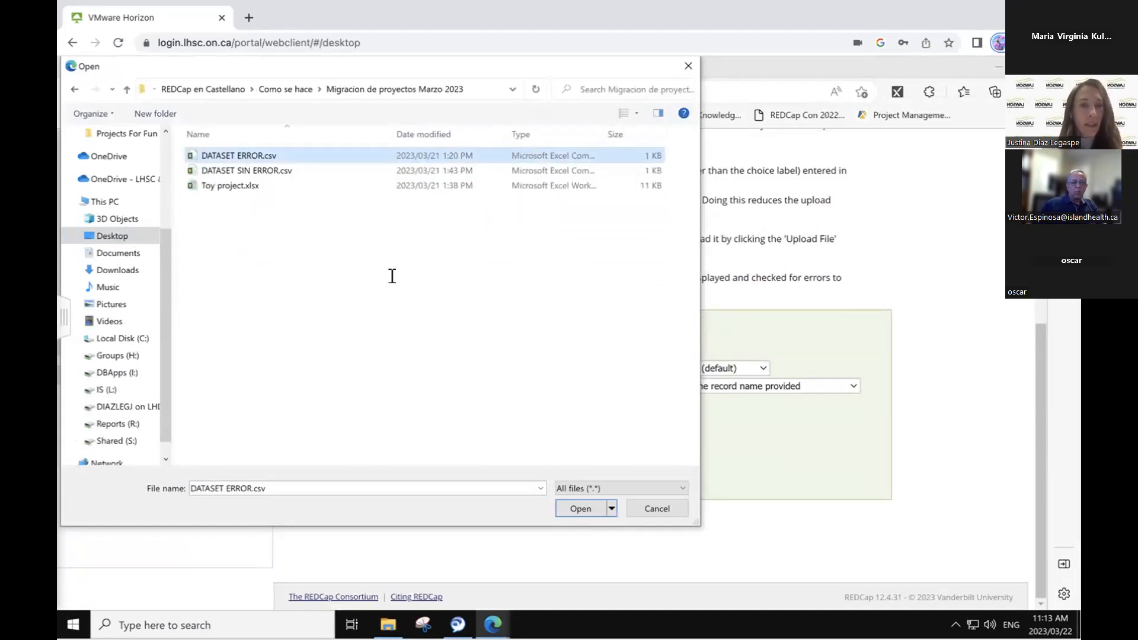
left_click(284, 243)
double_click(263, 154)
left_click(354, 475)
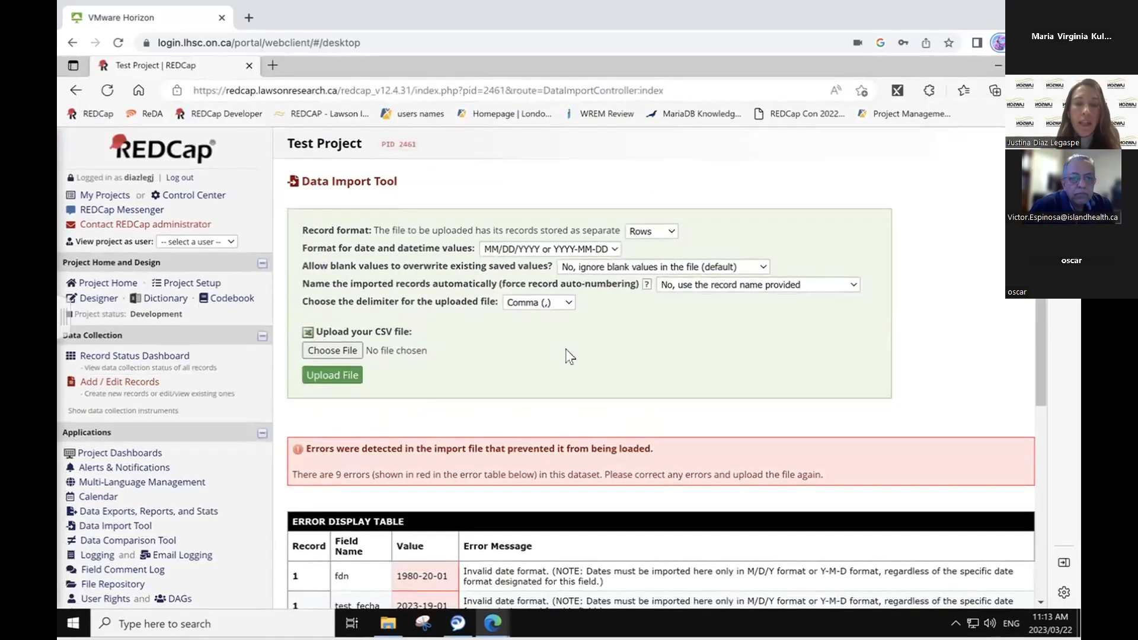
scroll(566, 351, "down", 3)
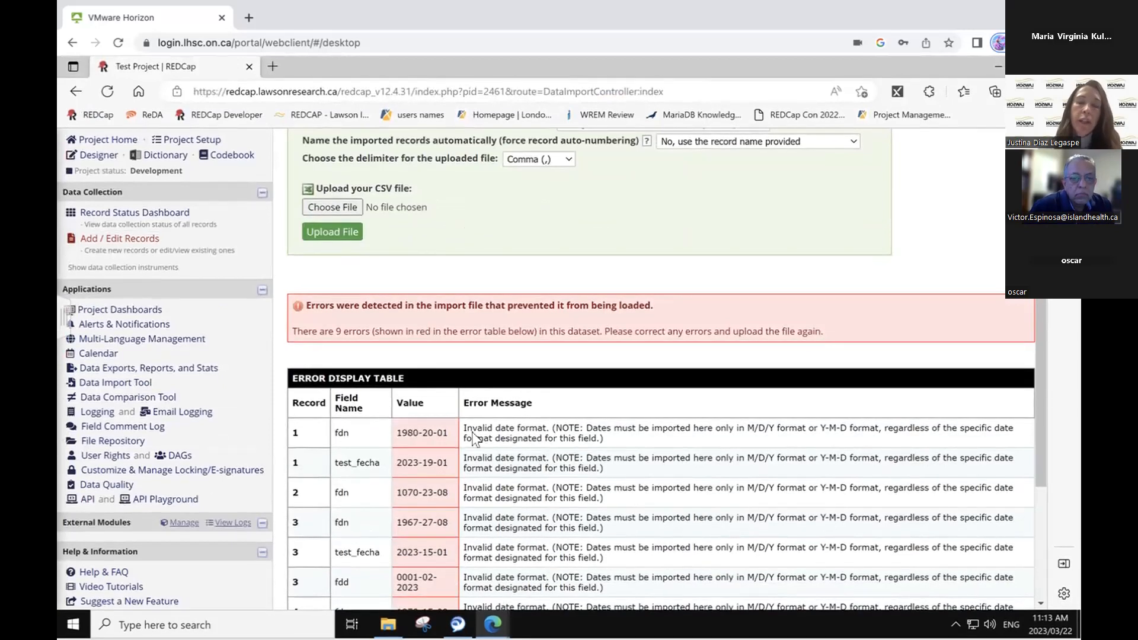
scroll(472, 438, "down", 3)
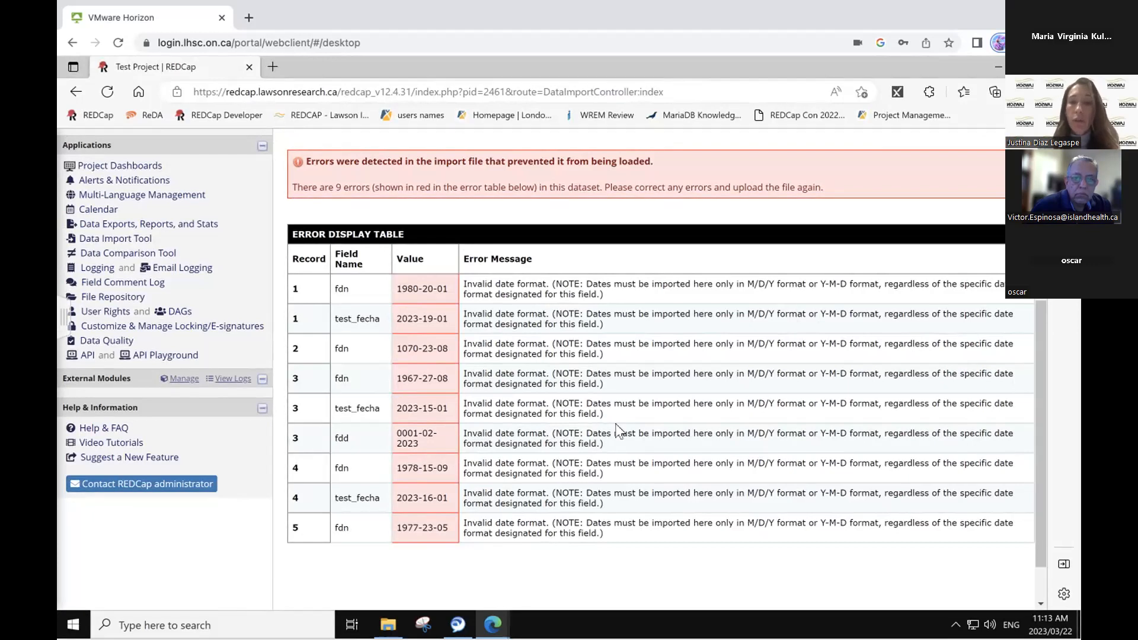
scroll(615, 423, "up", 5)
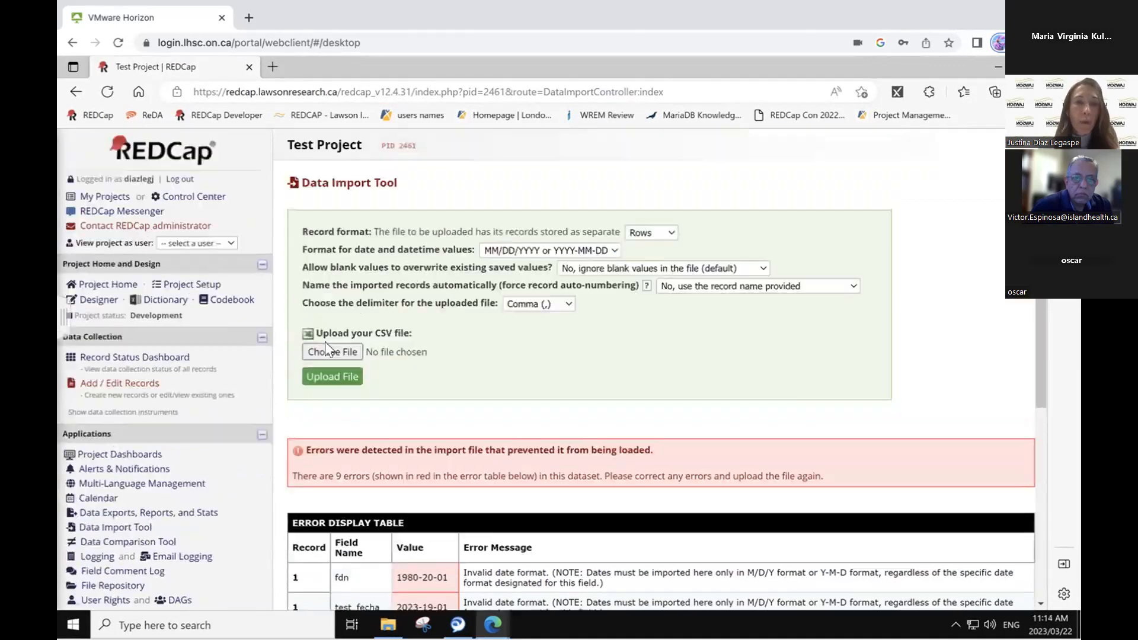
Upload DATASET SIN ERROR.csv, review the data display table, and import its data into the project.
left_click(326, 351)
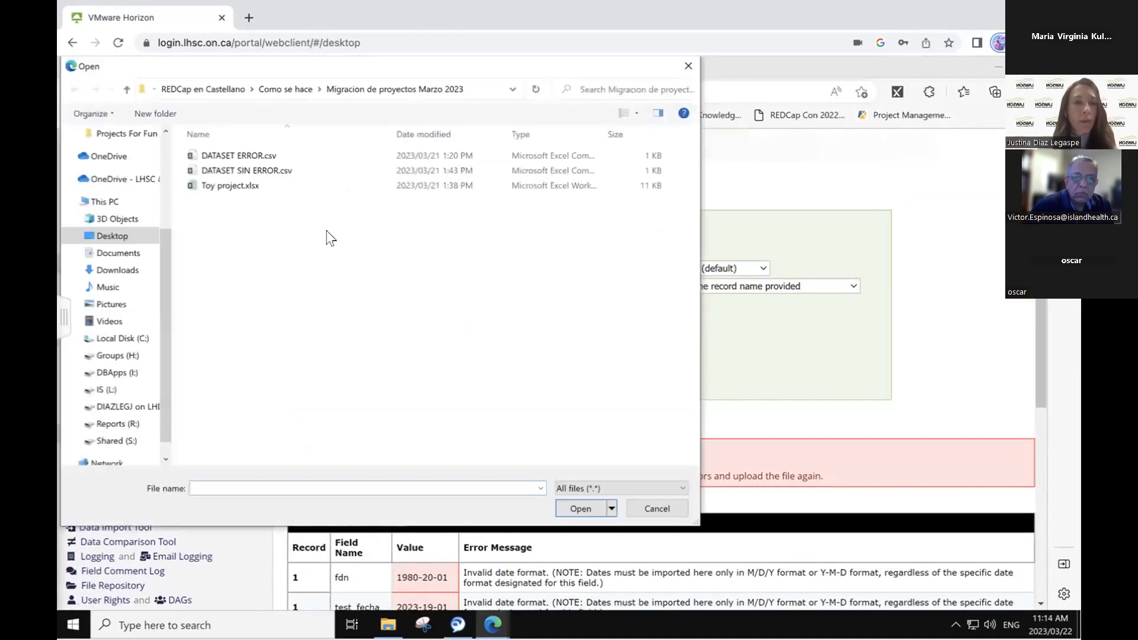
left_click(266, 172)
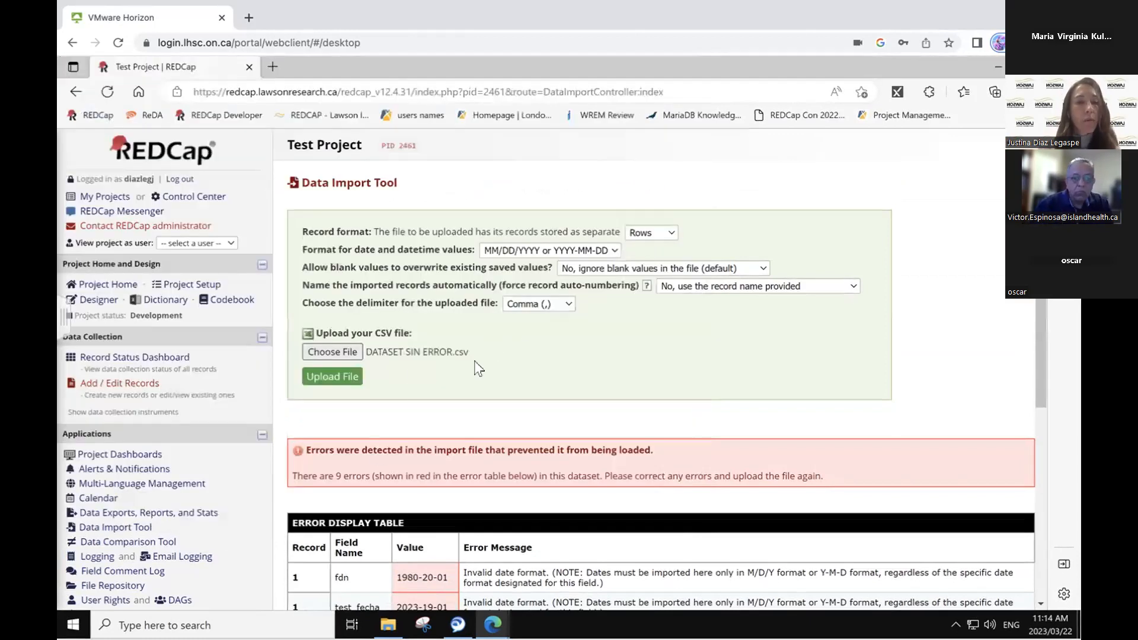
left_click(332, 377)
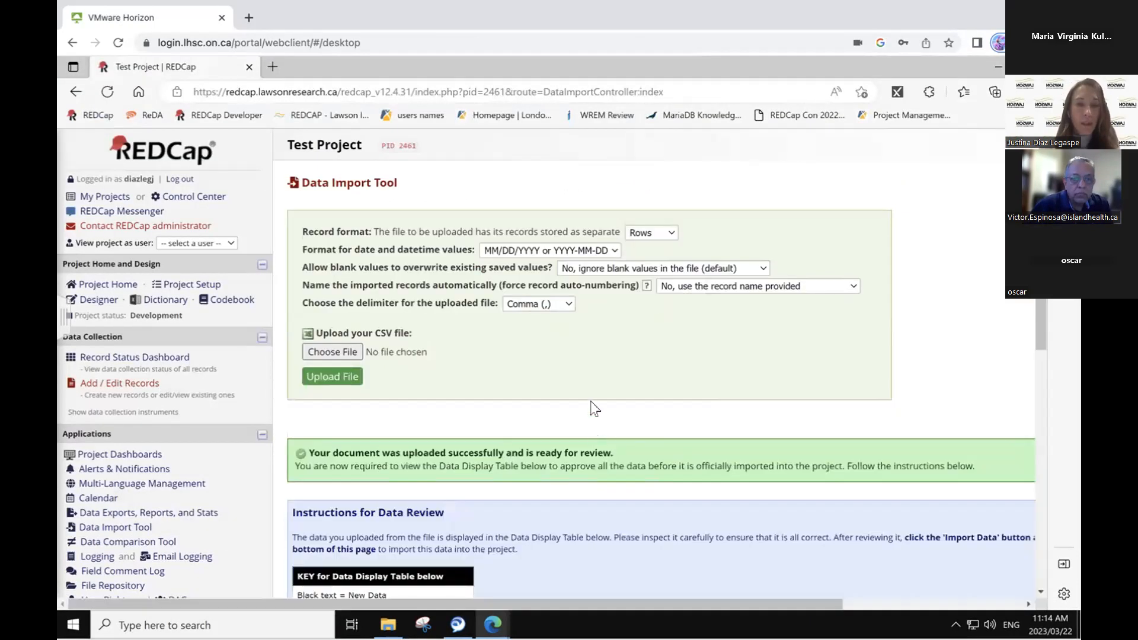
scroll(481, 333, "down", 2)
scroll(481, 333, "down", 6)
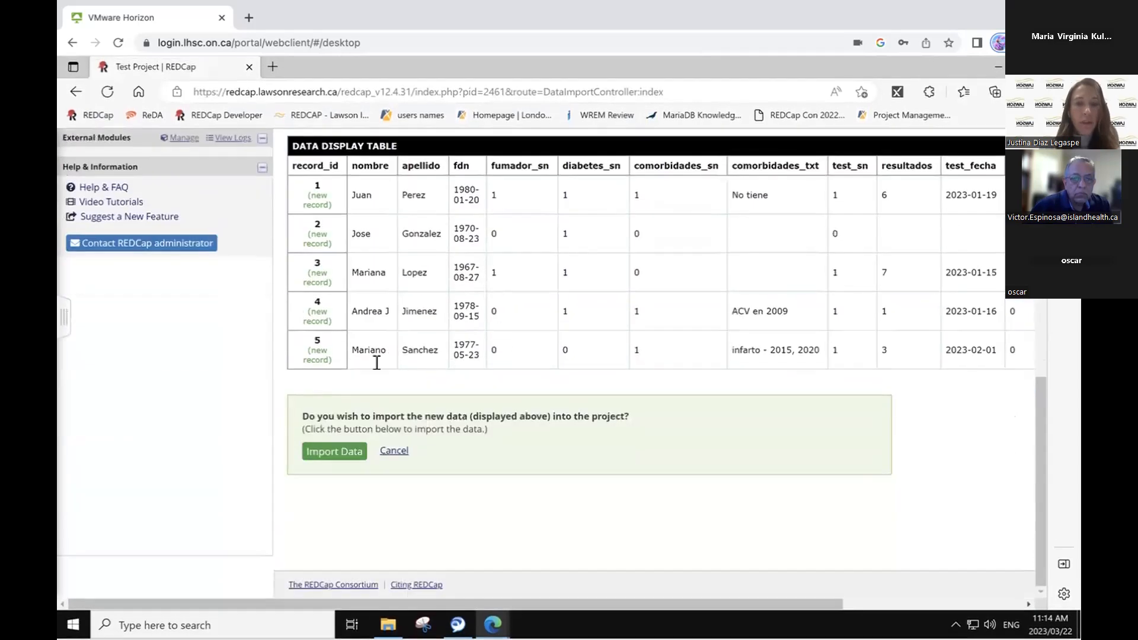
left_click(348, 457)
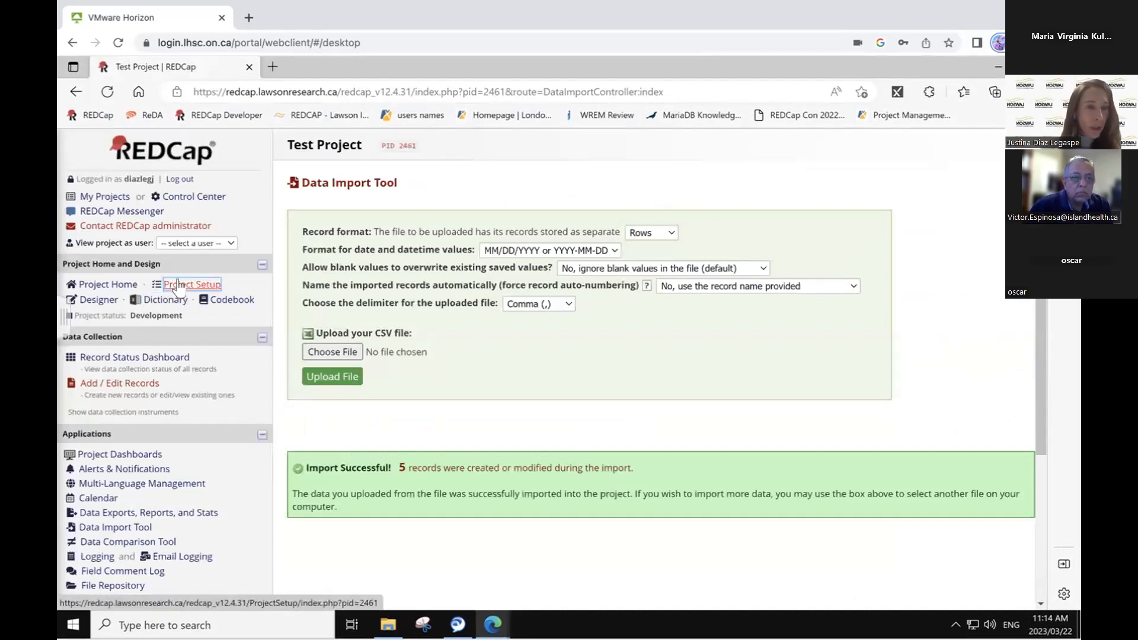
Open Formulario 1 of record 2 from the Record Status Dashboard and check its imported answers.
left_click(157, 357)
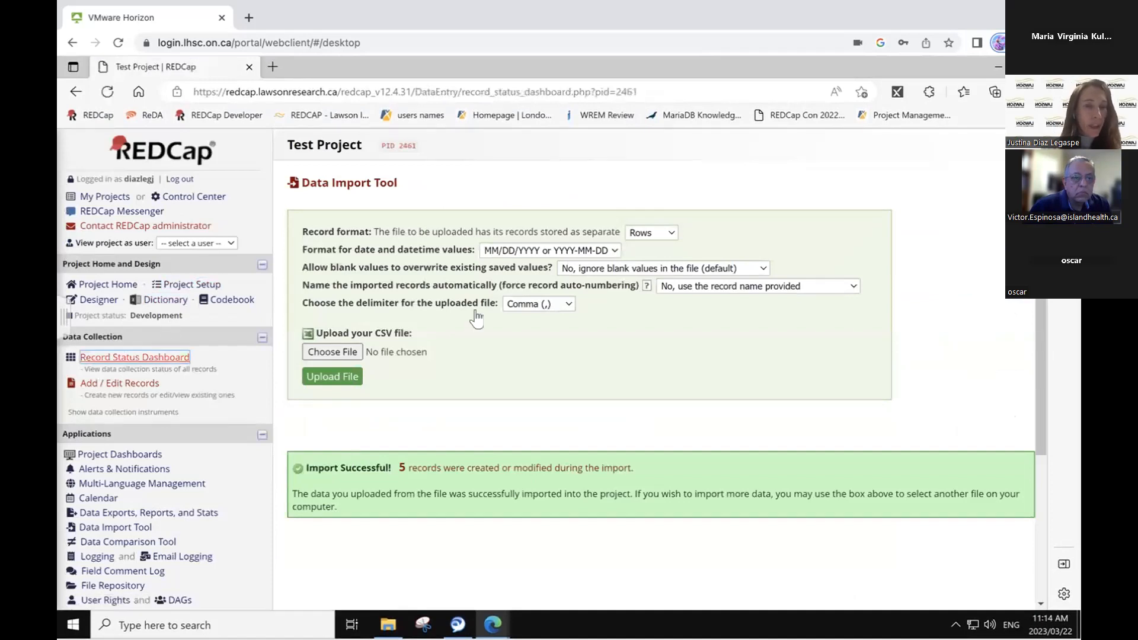
scroll(476, 313, "down", 2)
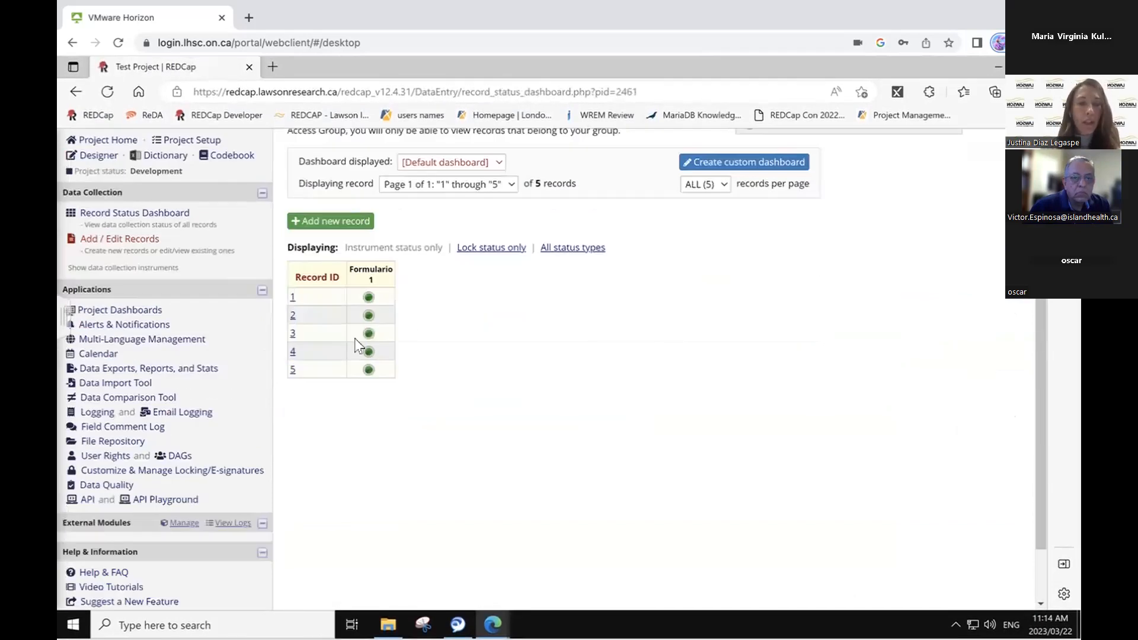
left_click(368, 314)
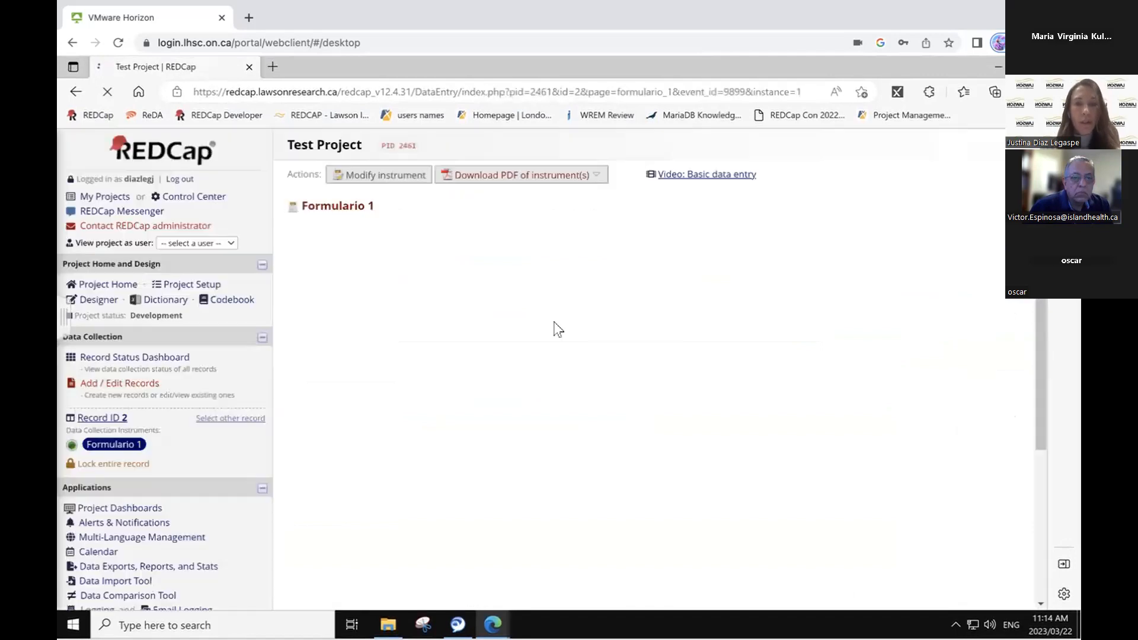
scroll(556, 324, "down", 2)
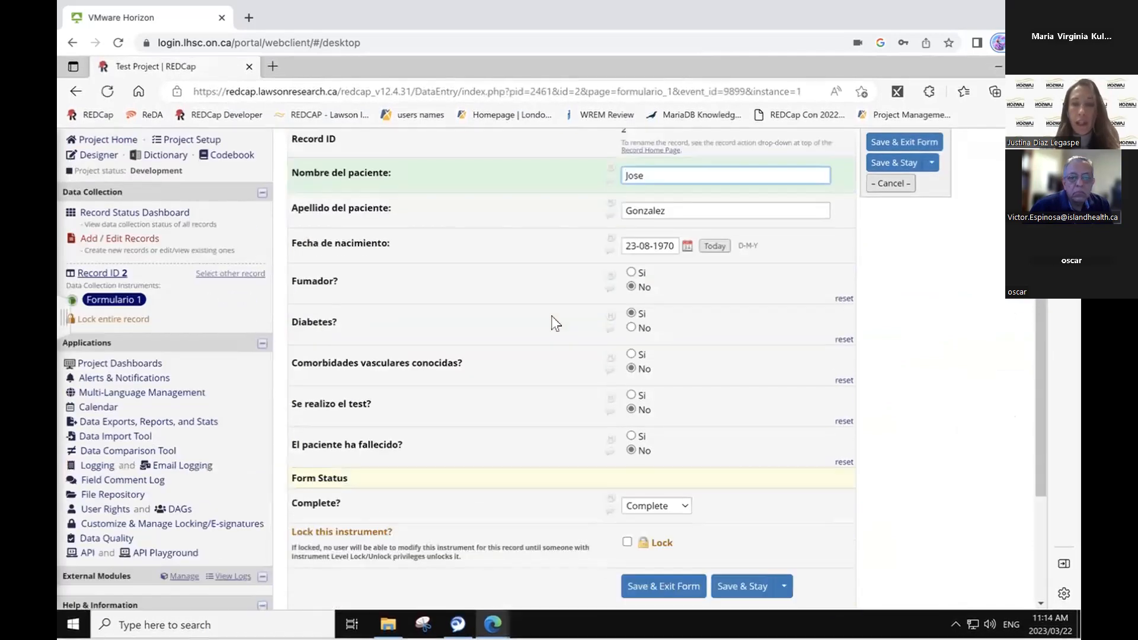
scroll(556, 323, "down", 1)
scroll(553, 320, "up", 2)
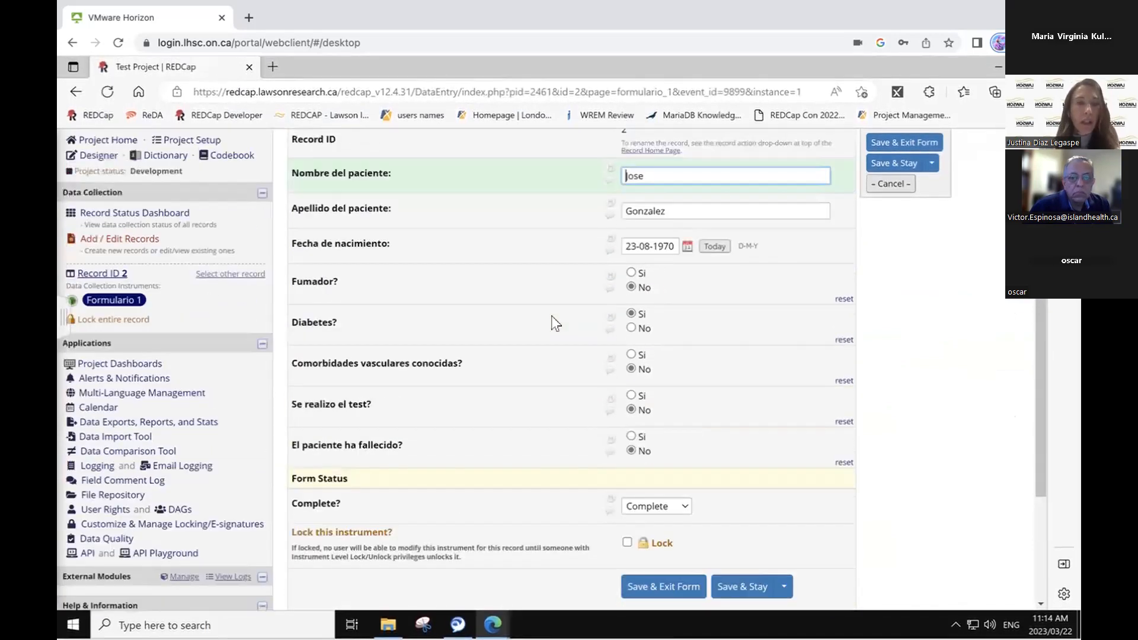